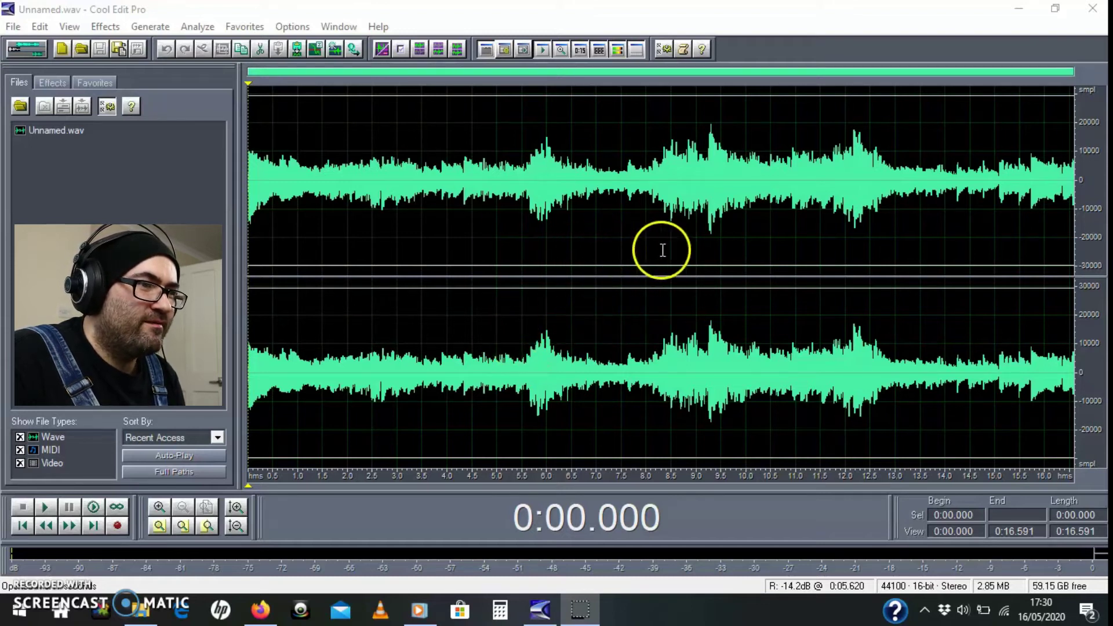
Step: Play the guitar recording from 0:00.589 and stop it after a few seconds
{"action": "left_click", "coordinate": [278, 350]}
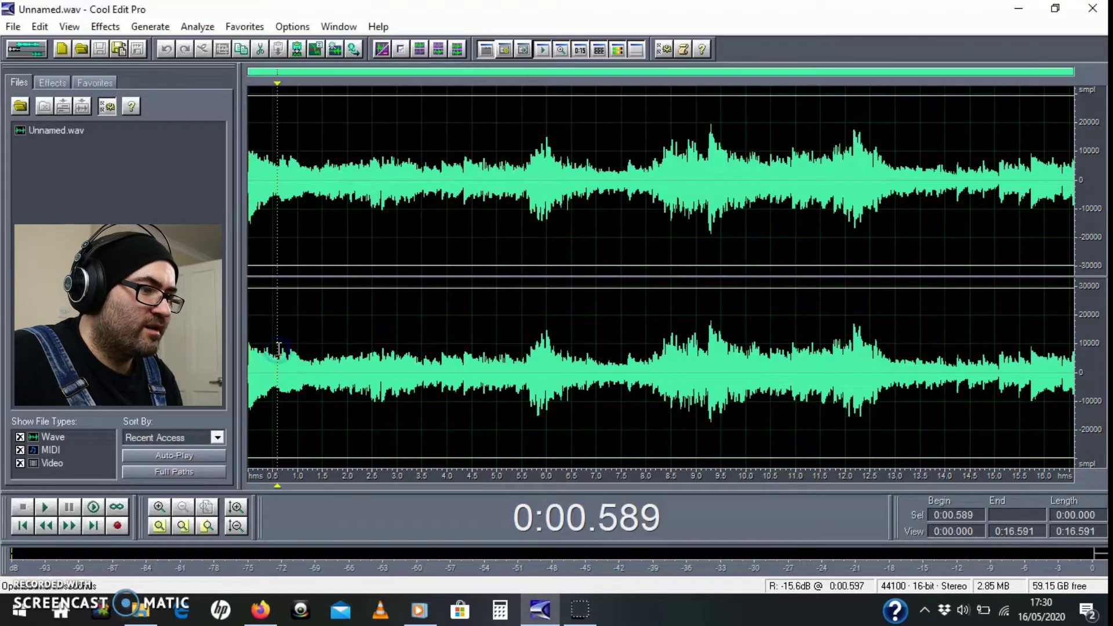
{"action": "key", "text": "space"}
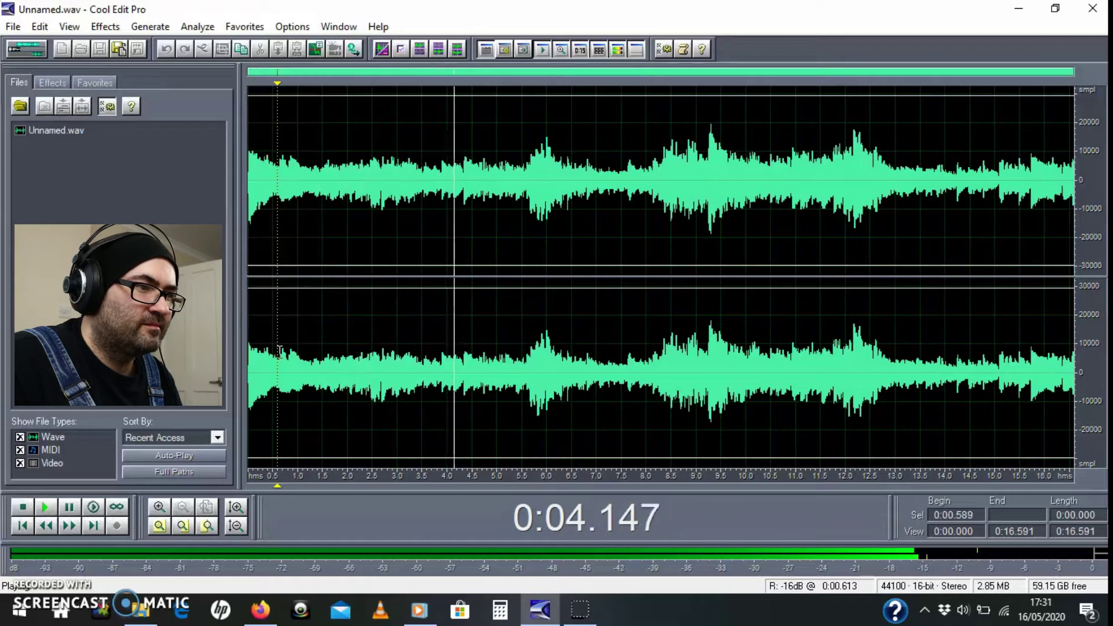
{"action": "key", "text": "space"}
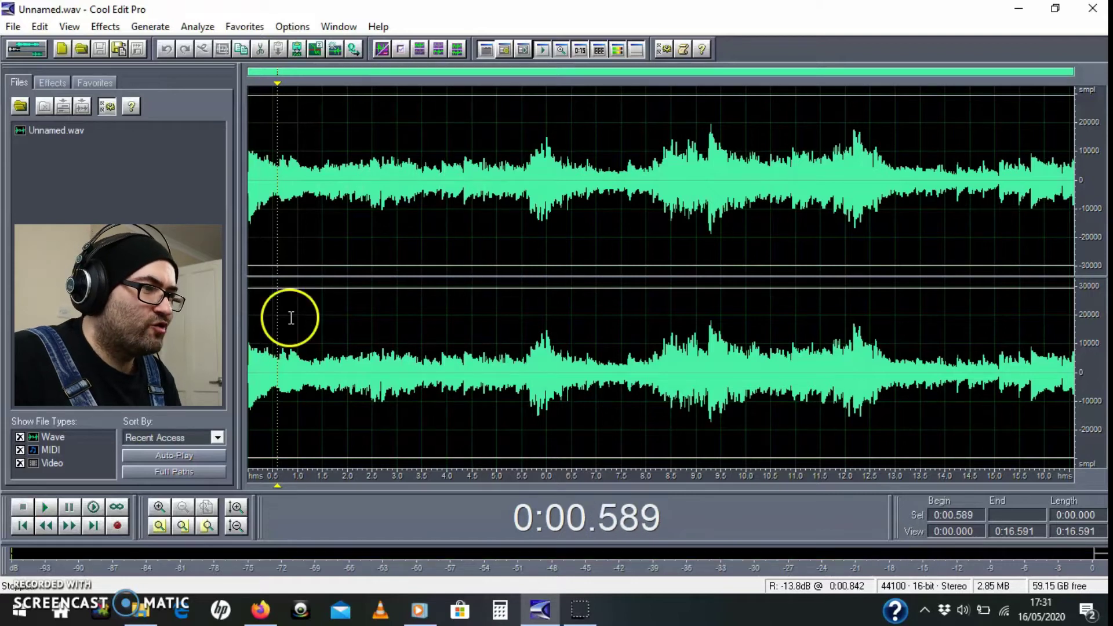
Step: Open Wave Properties with MP3 (ID3 Tag) names and enter title Guitar Song, the artist, and album Stereo
{"action": "right_click", "coordinate": [285, 233]}
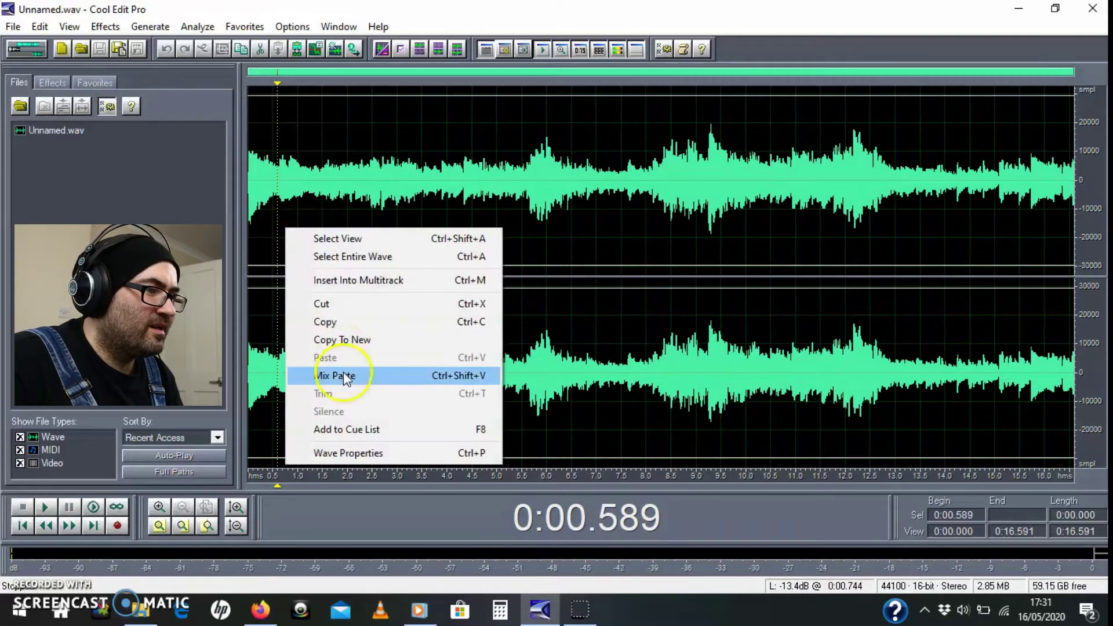
{"action": "left_click", "coordinate": [339, 454]}
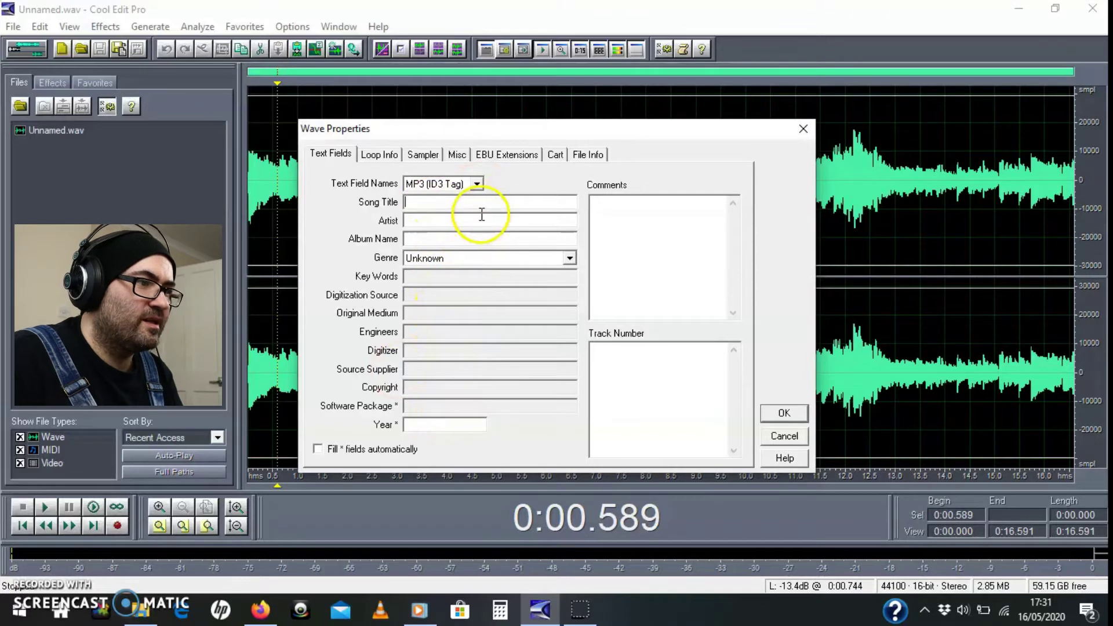
{"action": "left_click", "coordinate": [436, 185]}
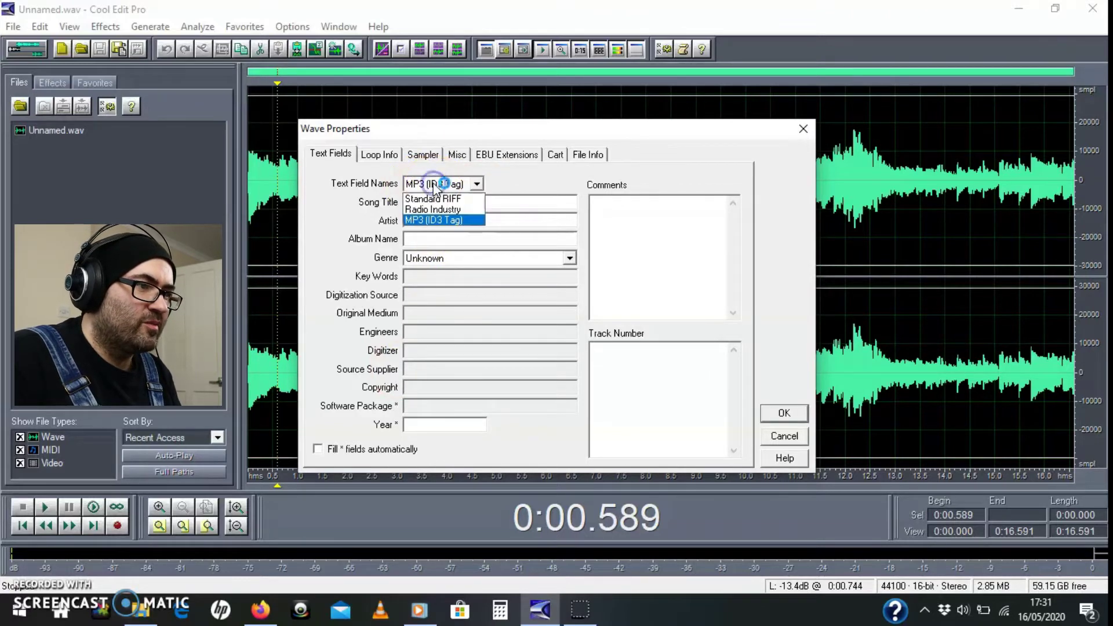
{"action": "left_click", "coordinate": [436, 184]}
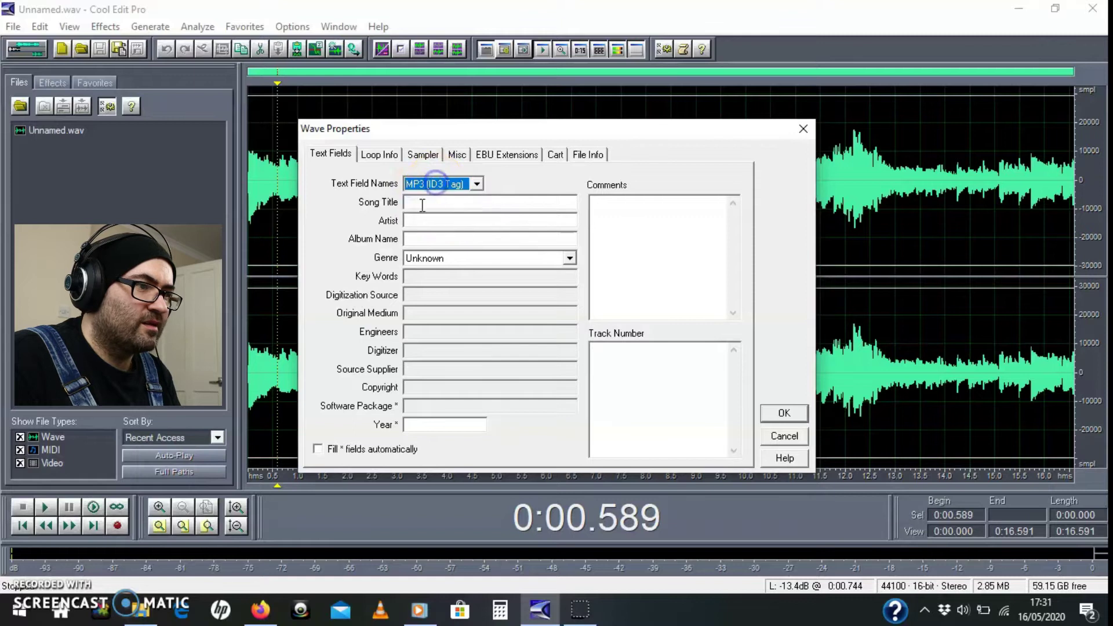
{"action": "left_click", "coordinate": [420, 203]}
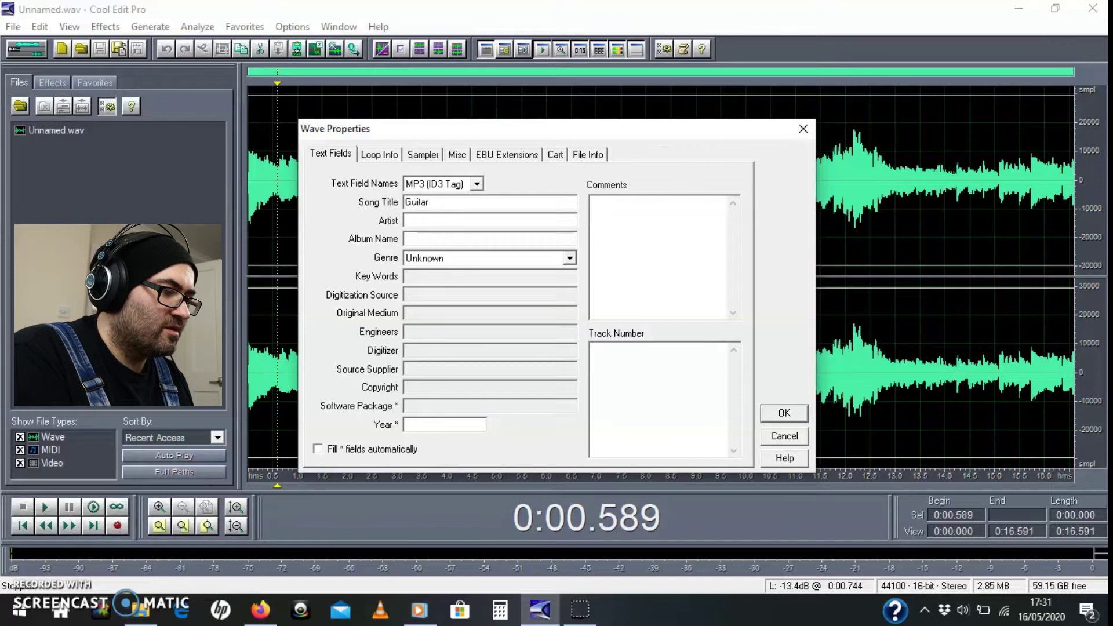
{"action": "left_click", "coordinate": [420, 223]}
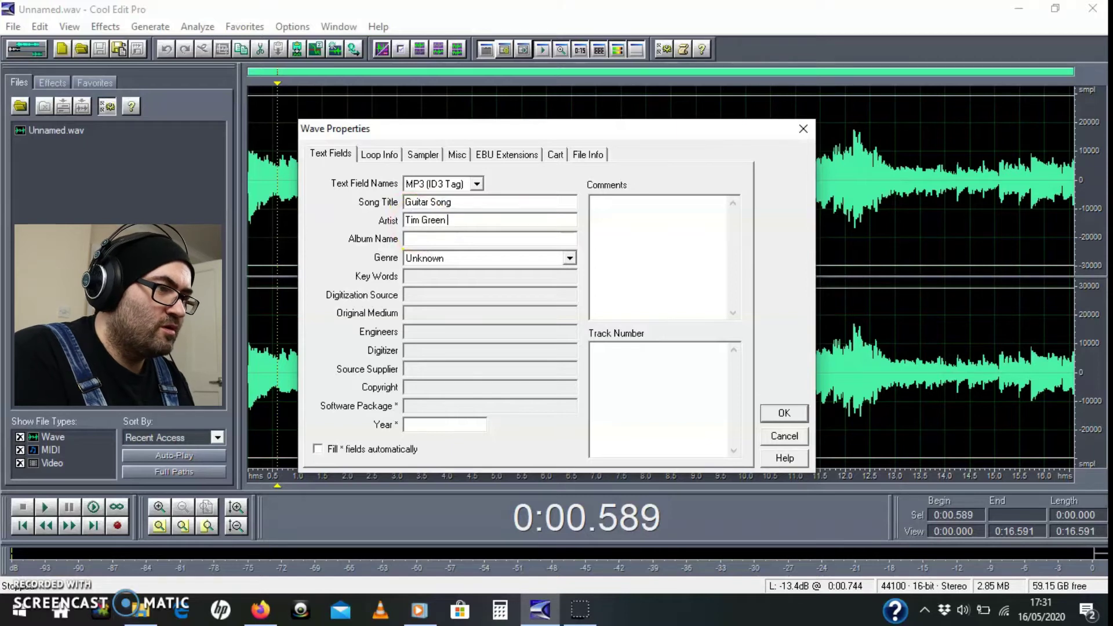
{"action": "left_click", "coordinate": [416, 238]}
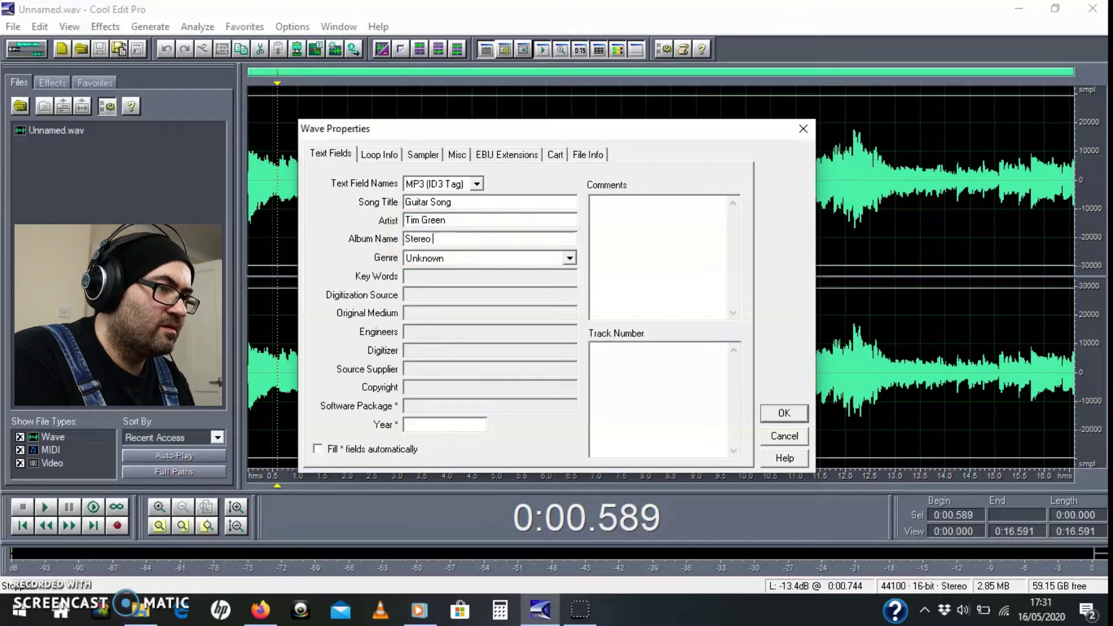
Step: Choose Acoustic as the genre and enter year 2020
{"action": "left_click", "coordinate": [440, 260]}
{"action": "left_click_drag", "start_coordinate": [567, 436], "coordinate": [585, 289]}
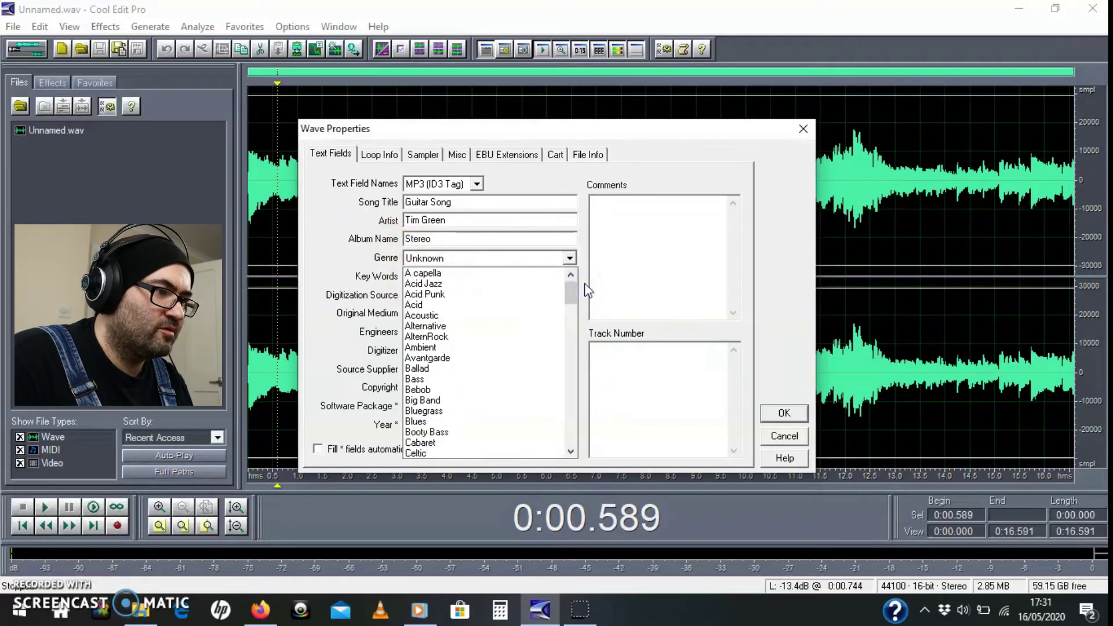
{"action": "left_click", "coordinate": [466, 424]}
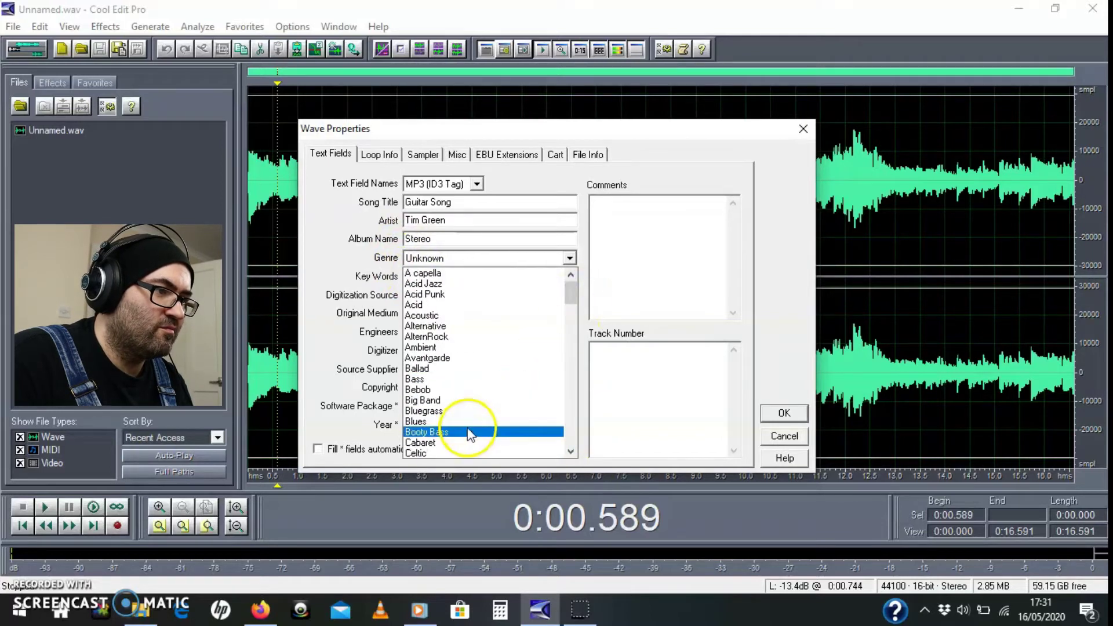
{"action": "left_click", "coordinate": [463, 317]}
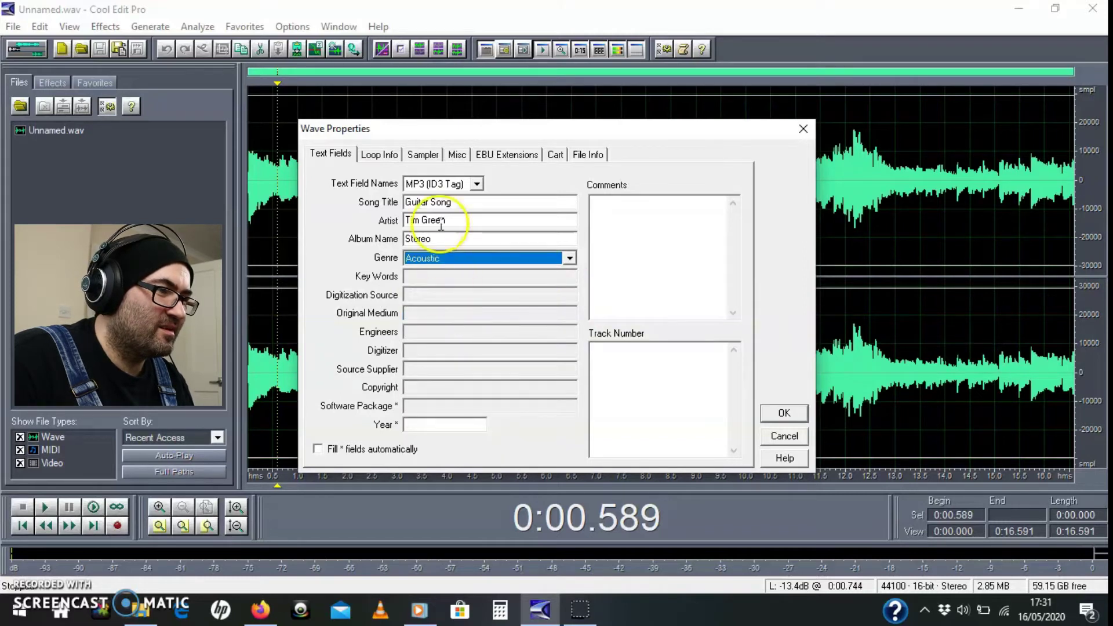
{"action": "left_click", "coordinate": [434, 427]}
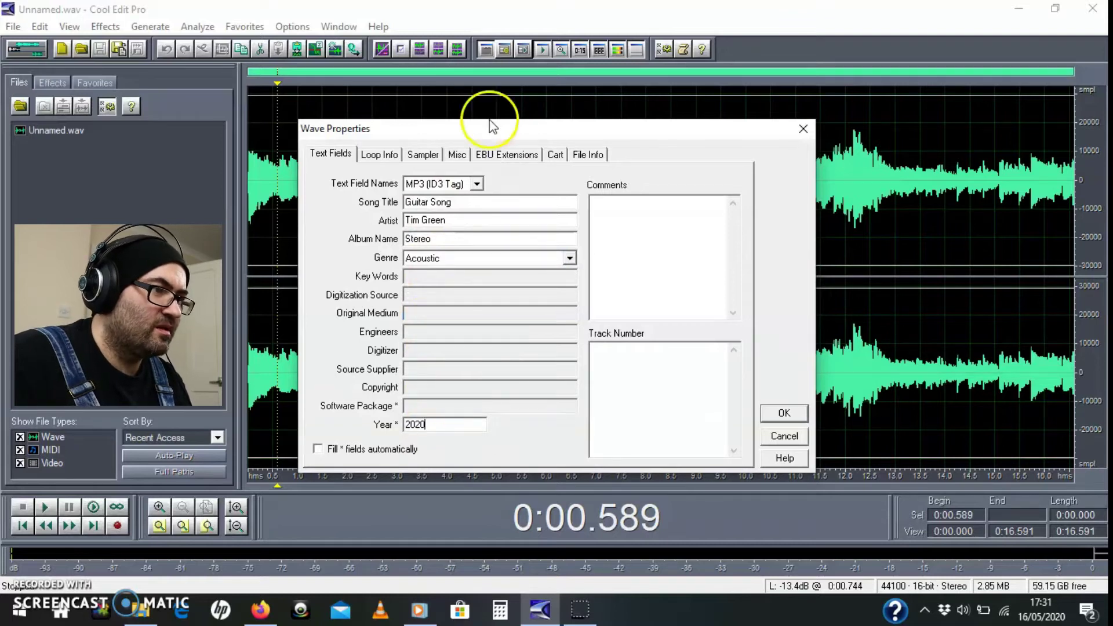
Step: Switch to Radio Industry field names, set End Date to 'may' and enter the producer's name
{"action": "left_click", "coordinate": [450, 184]}
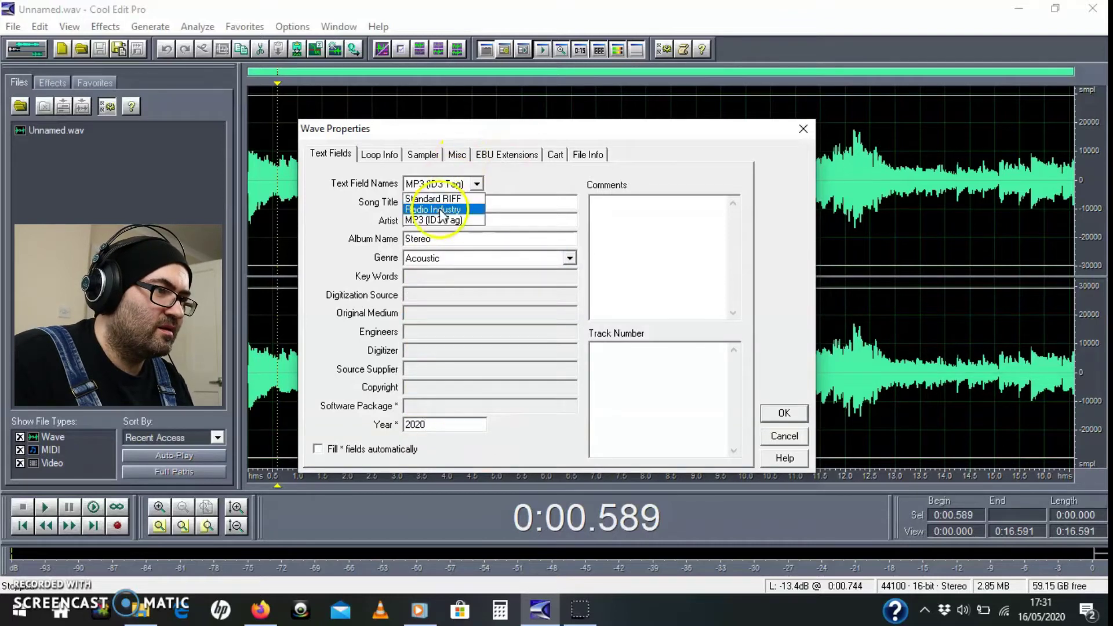
{"action": "left_click", "coordinate": [438, 209]}
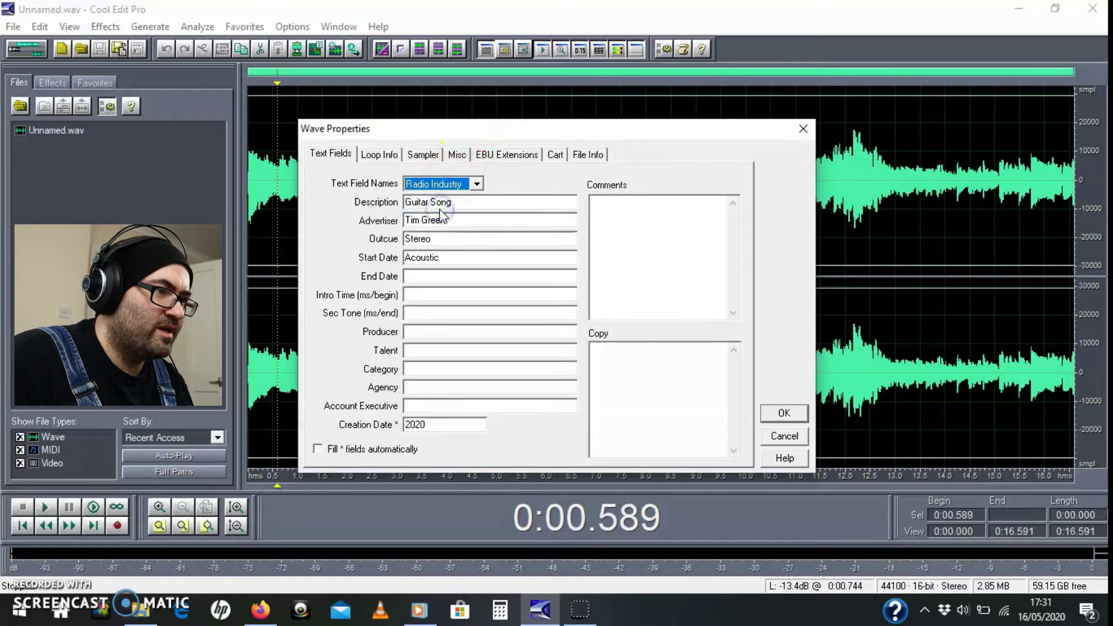
{"action": "left_click", "coordinate": [436, 279]}
{"action": "left_click", "coordinate": [449, 272]}
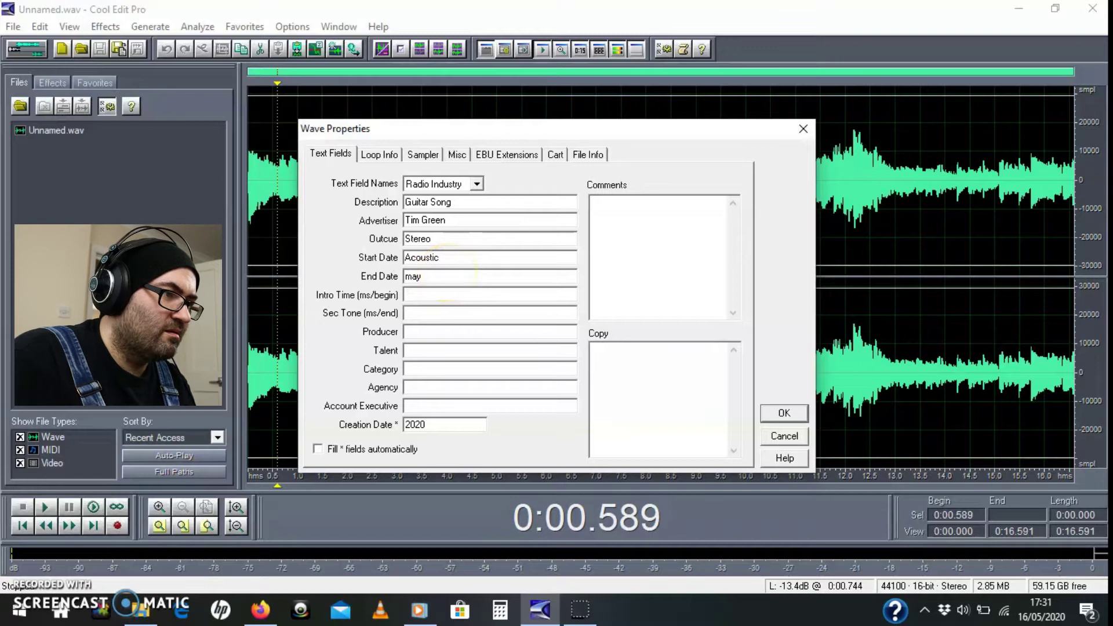
{"action": "left_click", "coordinate": [436, 298]}
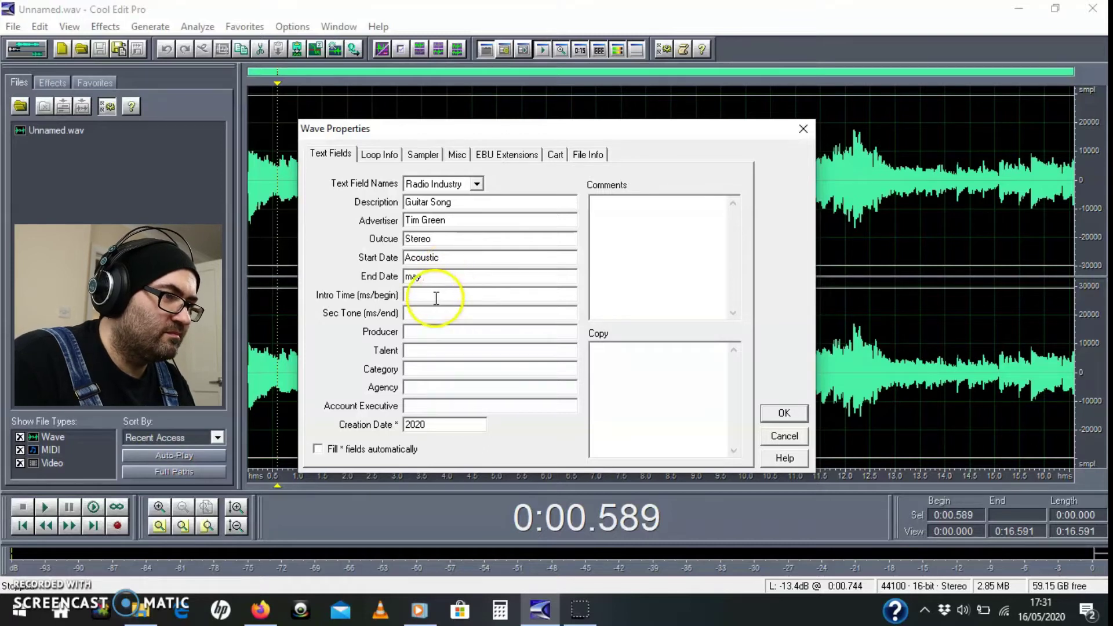
{"action": "left_click", "coordinate": [428, 317]}
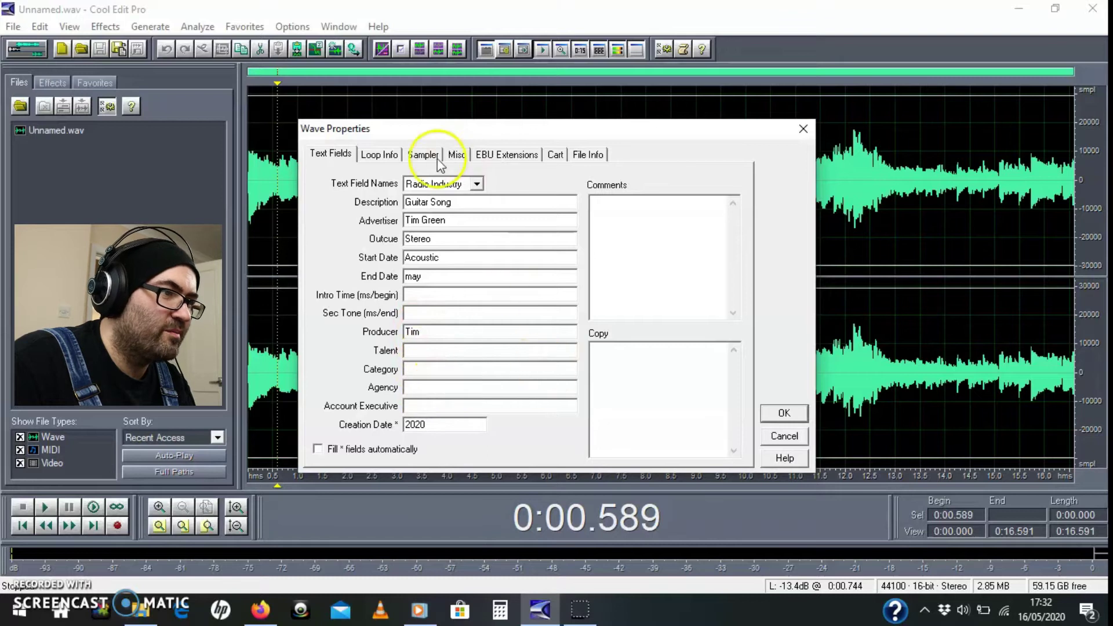
Step: Switch to Standard RIFF field names and step through Digitization Source, Original Medium and Digitizer
{"action": "left_click", "coordinate": [425, 187]}
{"action": "left_click", "coordinate": [427, 186]}
{"action": "left_click", "coordinate": [432, 202]}
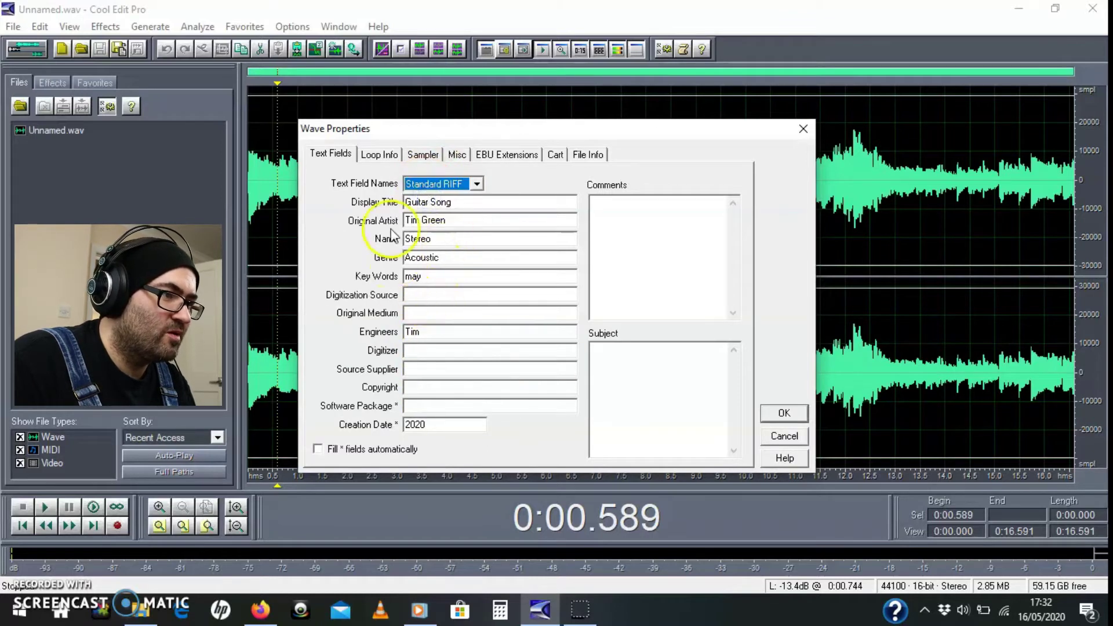
{"action": "left_click", "coordinate": [422, 297]}
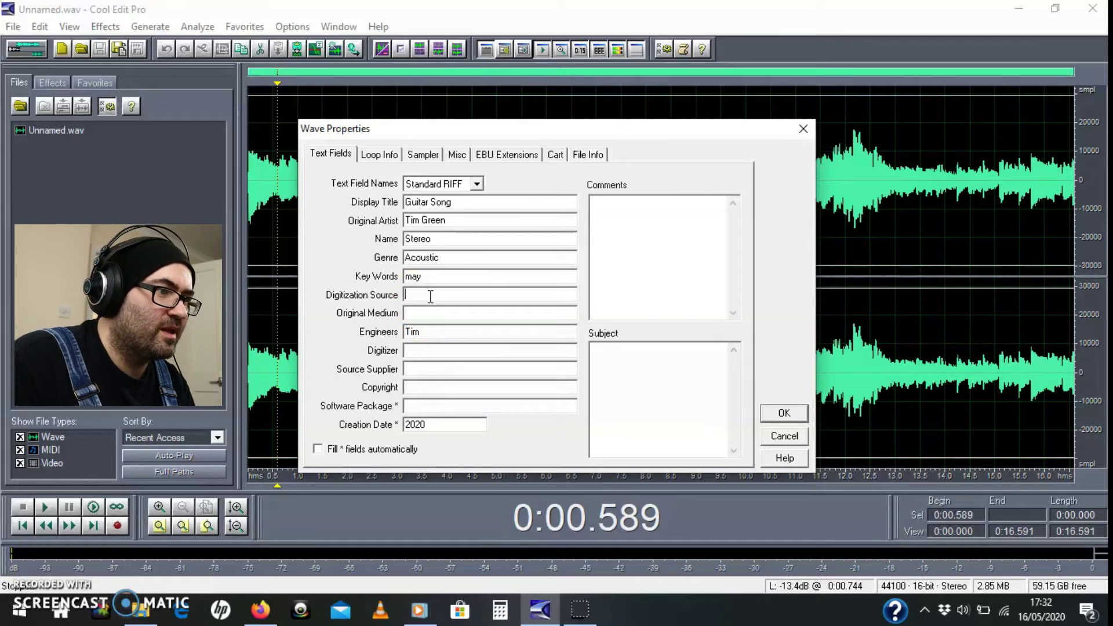
{"action": "left_click", "coordinate": [430, 314]}
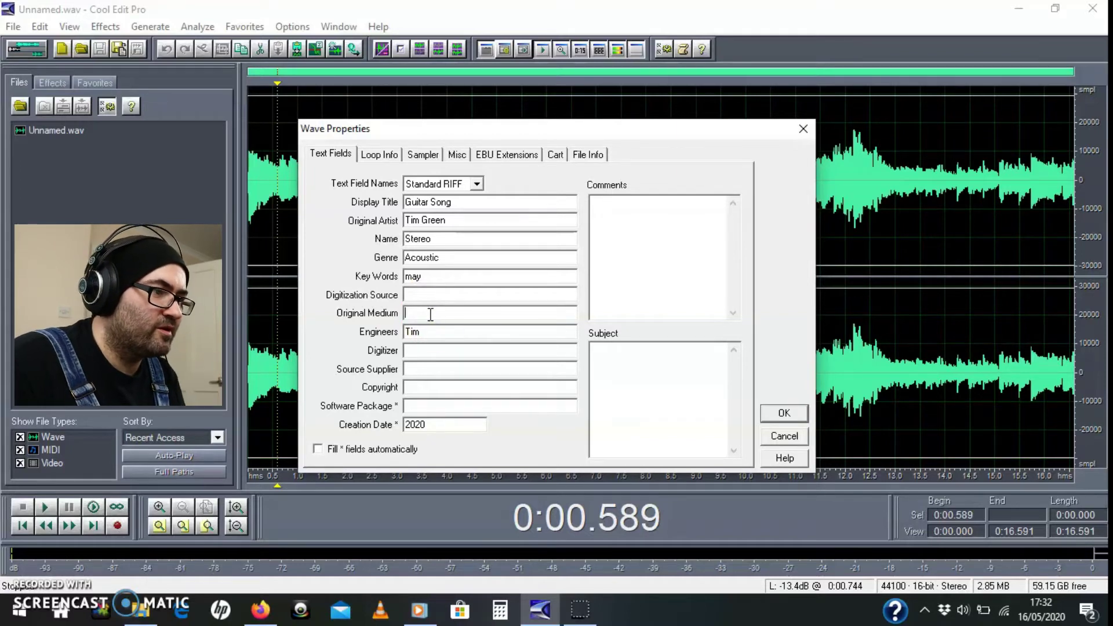
{"action": "left_click", "coordinate": [435, 349]}
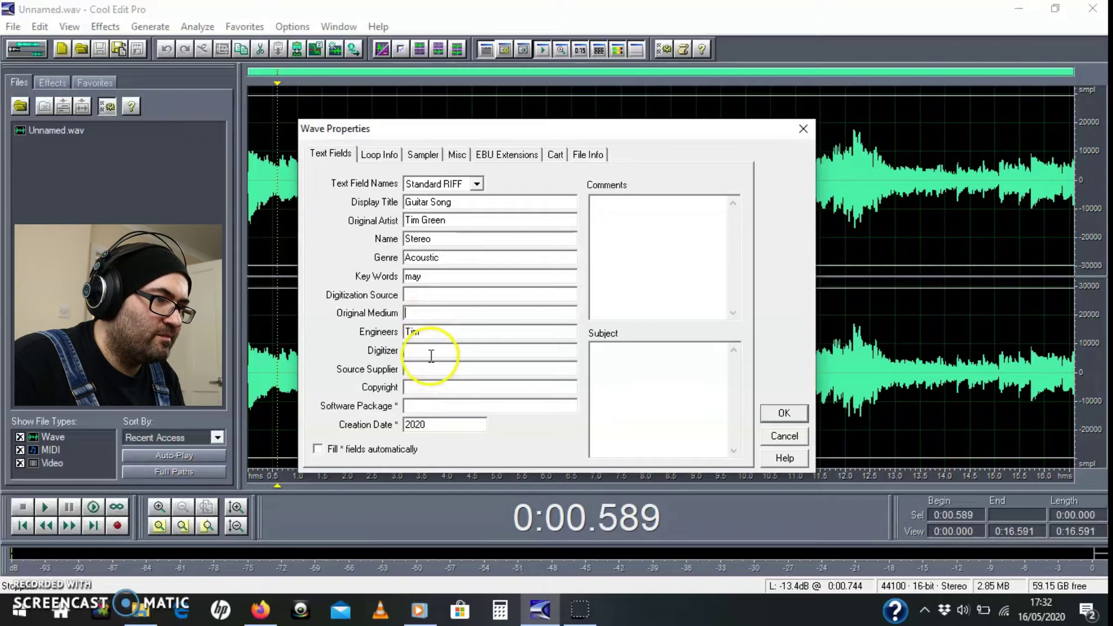
{"action": "left_click", "coordinate": [422, 351]}
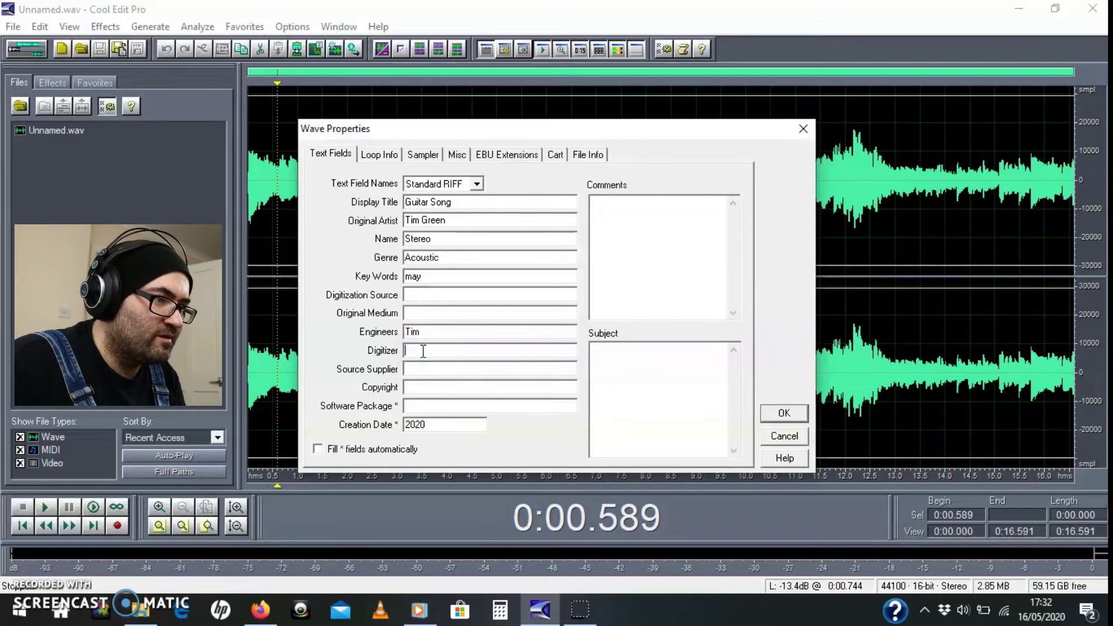
{"action": "left_click", "coordinate": [427, 386]}
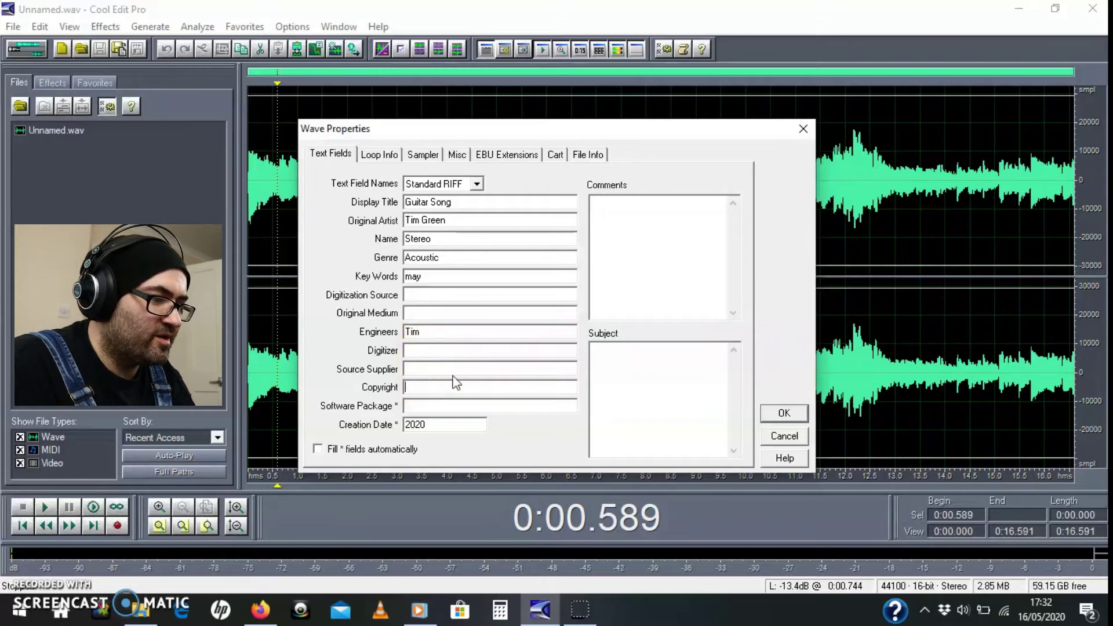
{"action": "type", "text": "4298374629384283746"}
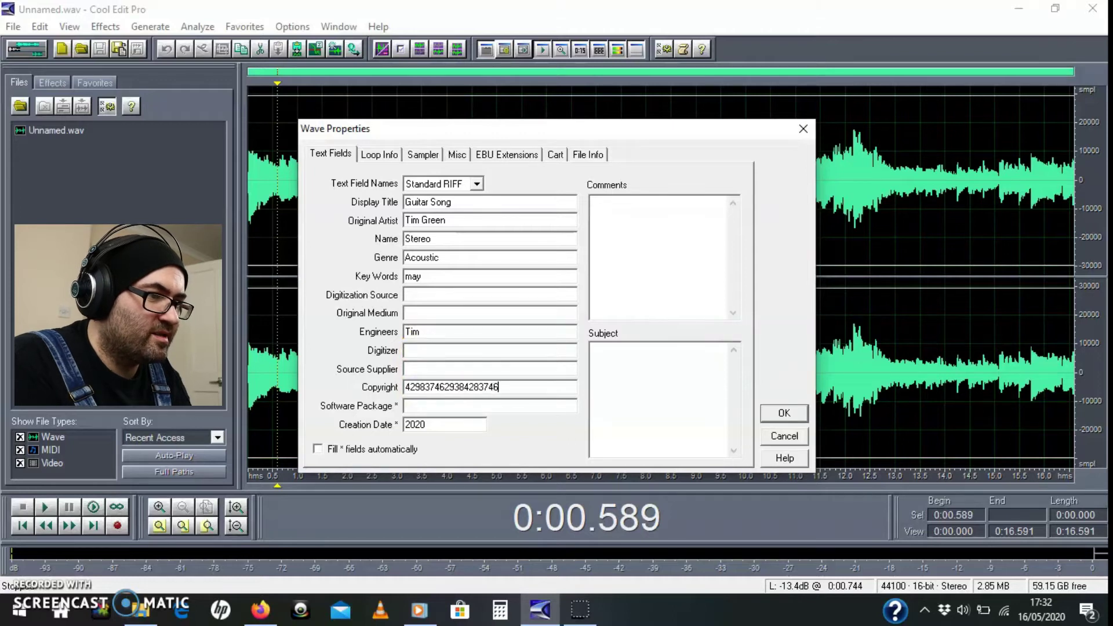
{"action": "left_click", "coordinate": [443, 405]}
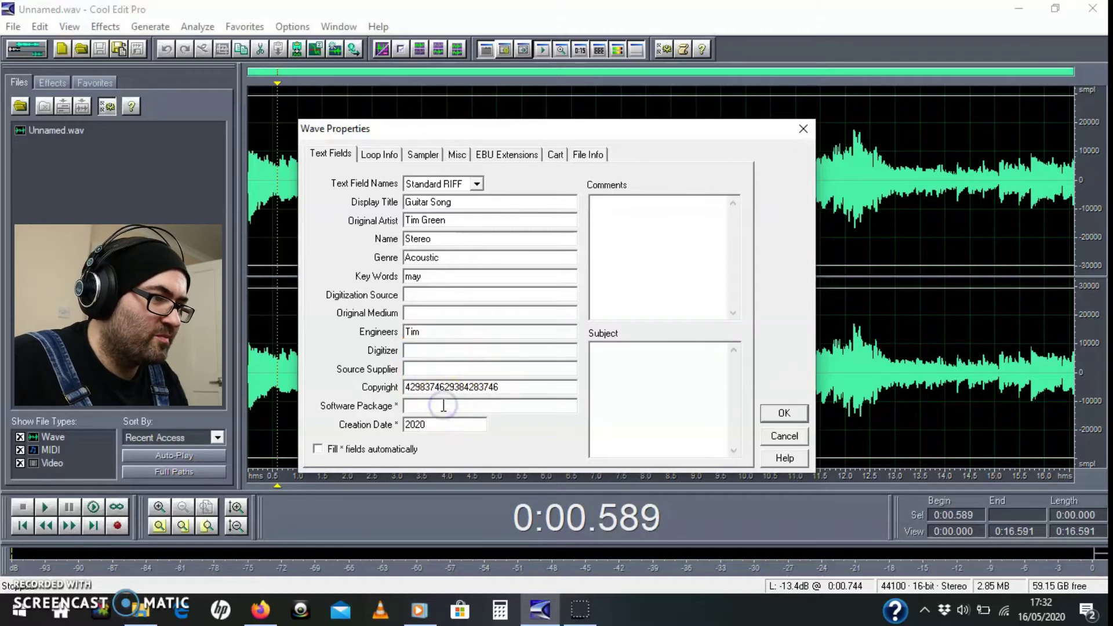
{"action": "type", "text": "Cool"}
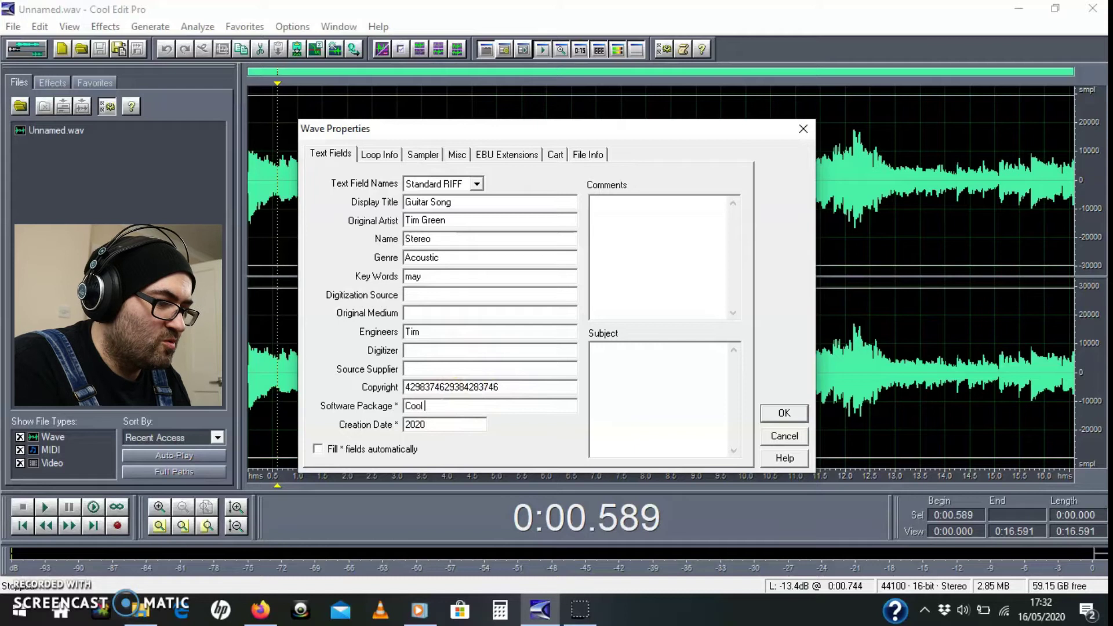
{"action": "type", "text": " Edit Pro"}
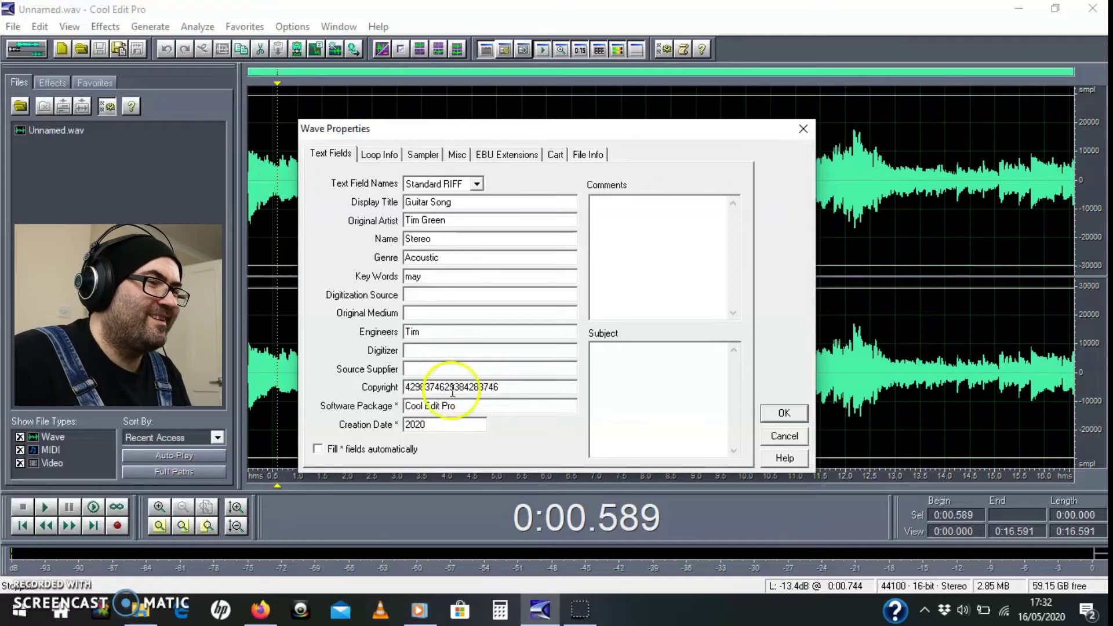
Step: Try Radio Industry, then MP3 (ID3 Tag) field names, and enter Track Number 1
{"action": "left_click", "coordinate": [421, 185]}
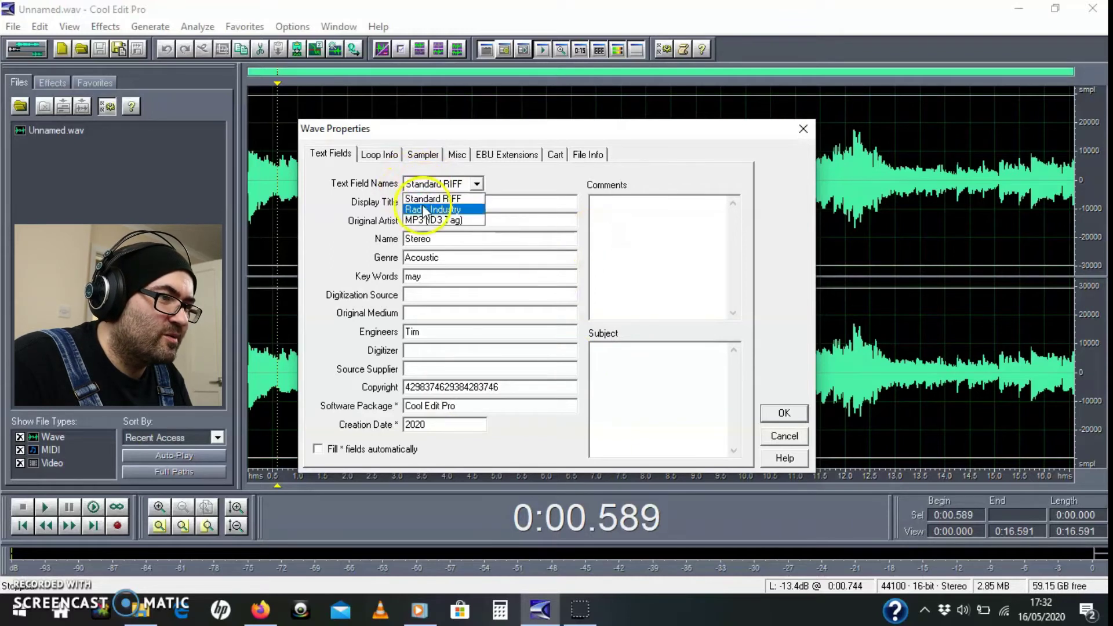
{"action": "left_click", "coordinate": [425, 214]}
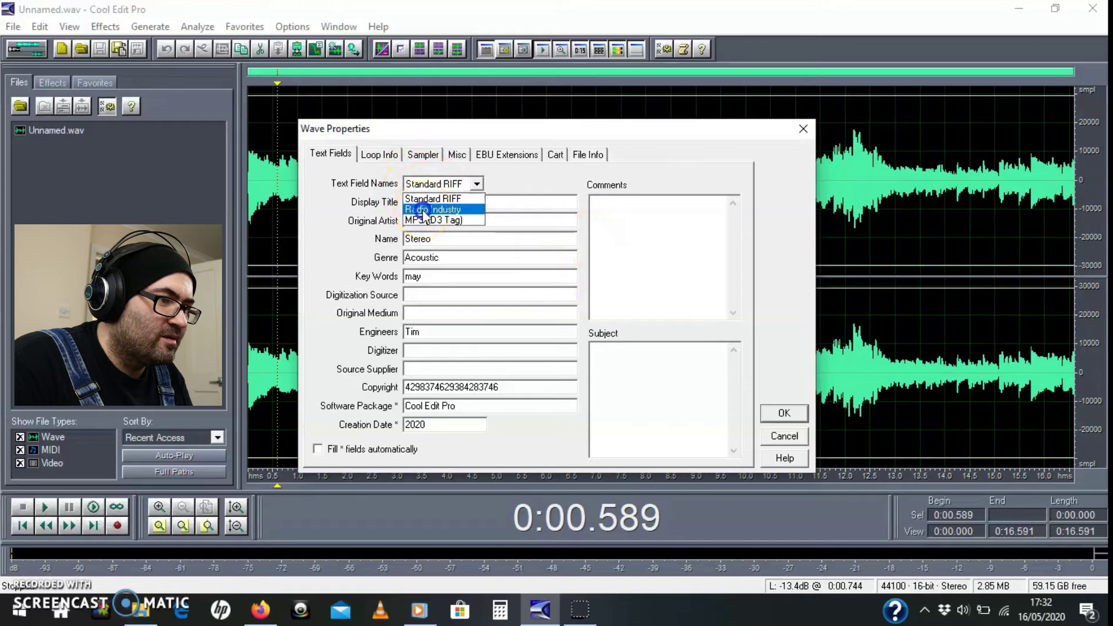
{"action": "left_click", "coordinate": [425, 214]}
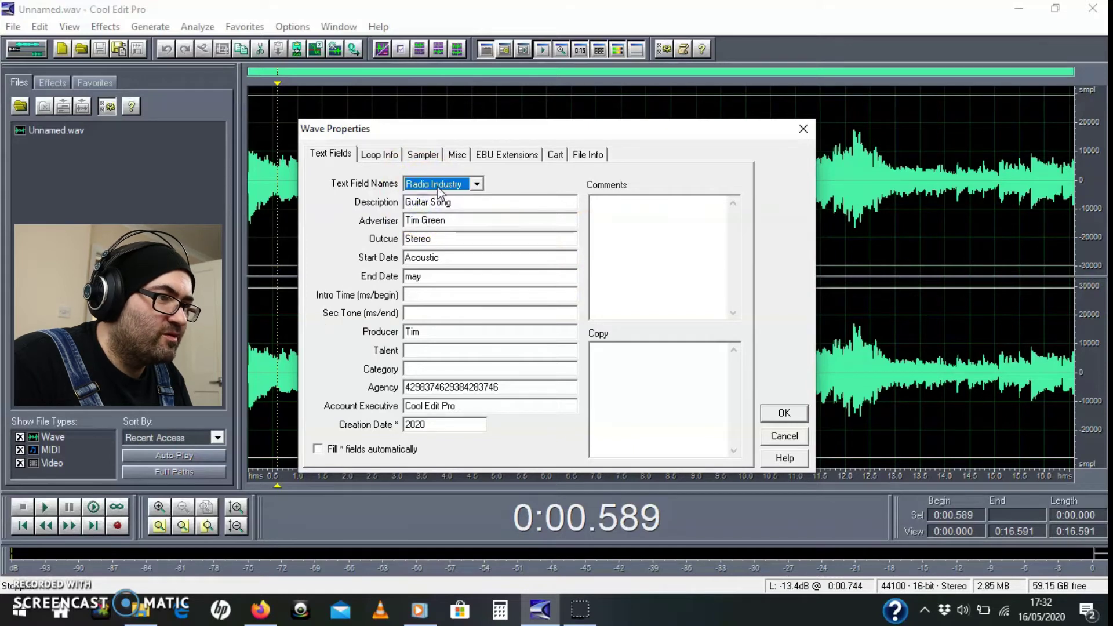
{"action": "left_click", "coordinate": [438, 188]}
{"action": "left_click", "coordinate": [425, 219]}
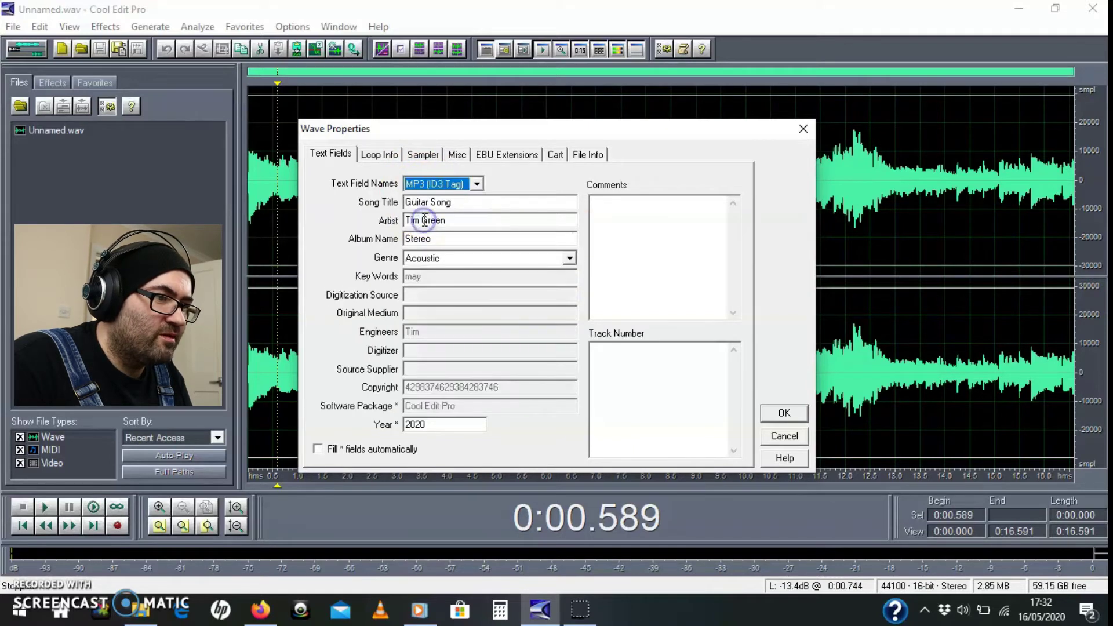
{"action": "left_click", "coordinate": [620, 358]}
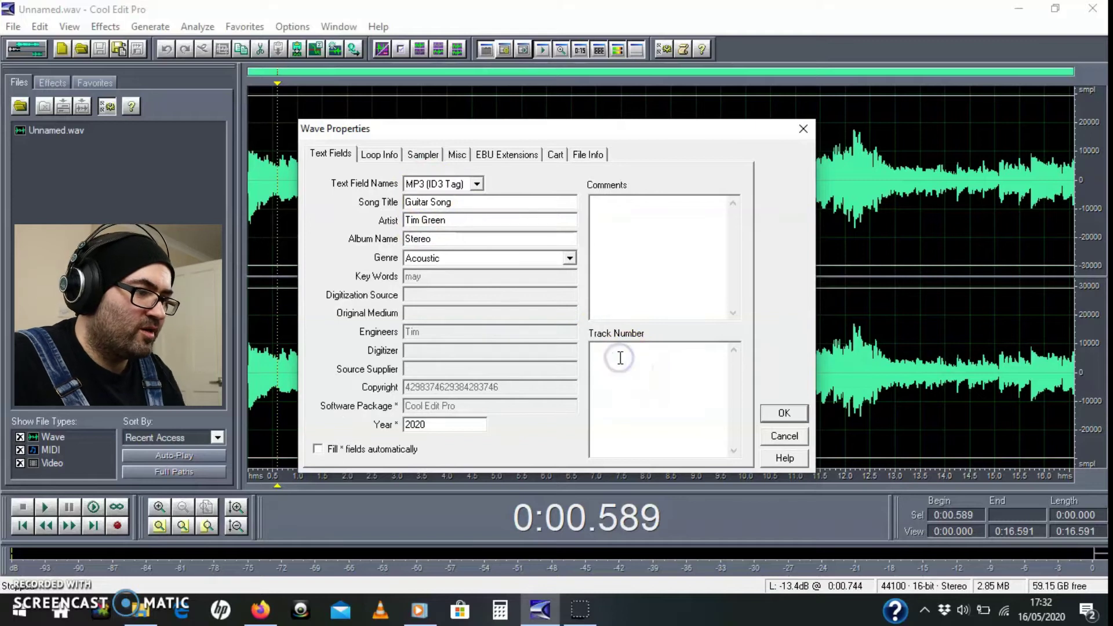
Step: Cycle the field names through Radio Industry and Standard RIFF, ending on MP3 (ID3 Tag)
{"action": "left_click", "coordinate": [429, 183]}
{"action": "left_click", "coordinate": [425, 210]}
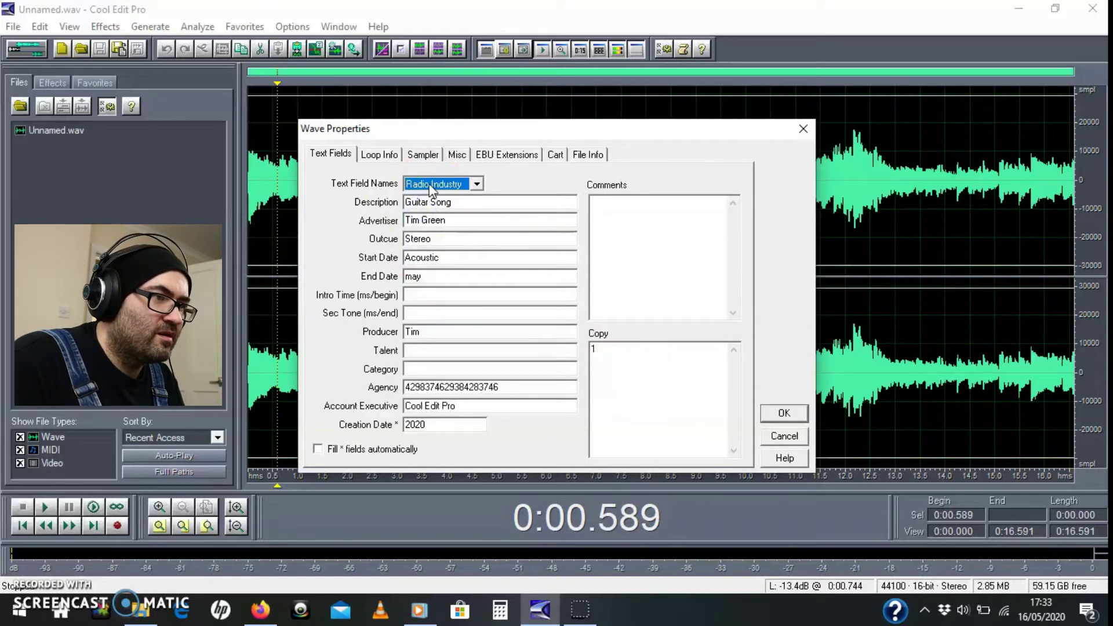
{"action": "left_click", "coordinate": [430, 184]}
{"action": "left_click", "coordinate": [424, 199]}
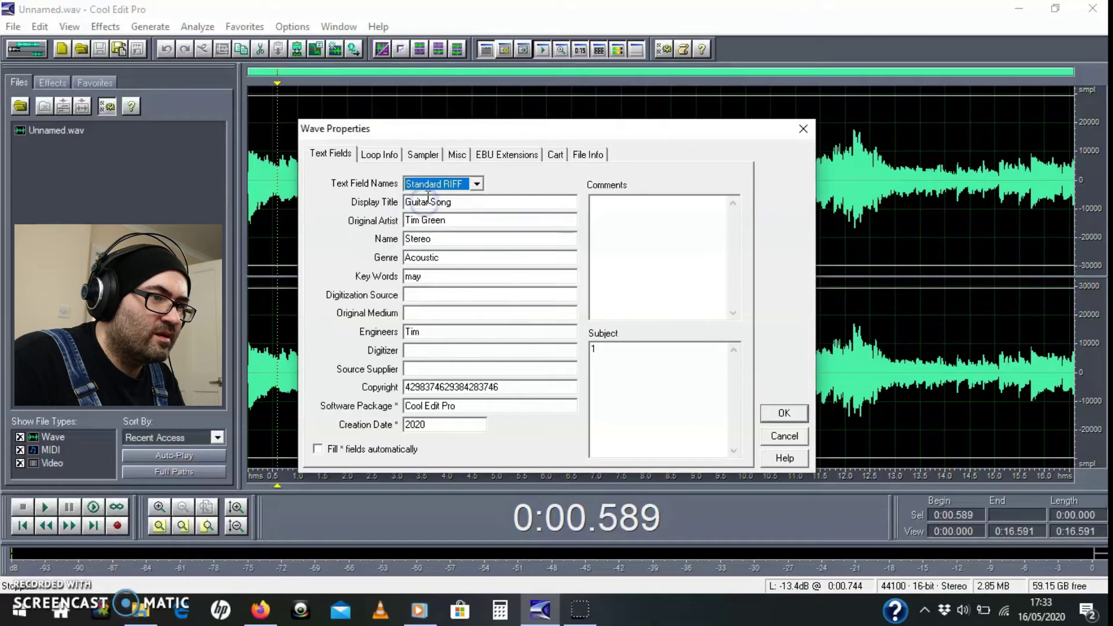
{"action": "left_click", "coordinate": [432, 185]}
{"action": "left_click", "coordinate": [417, 221]}
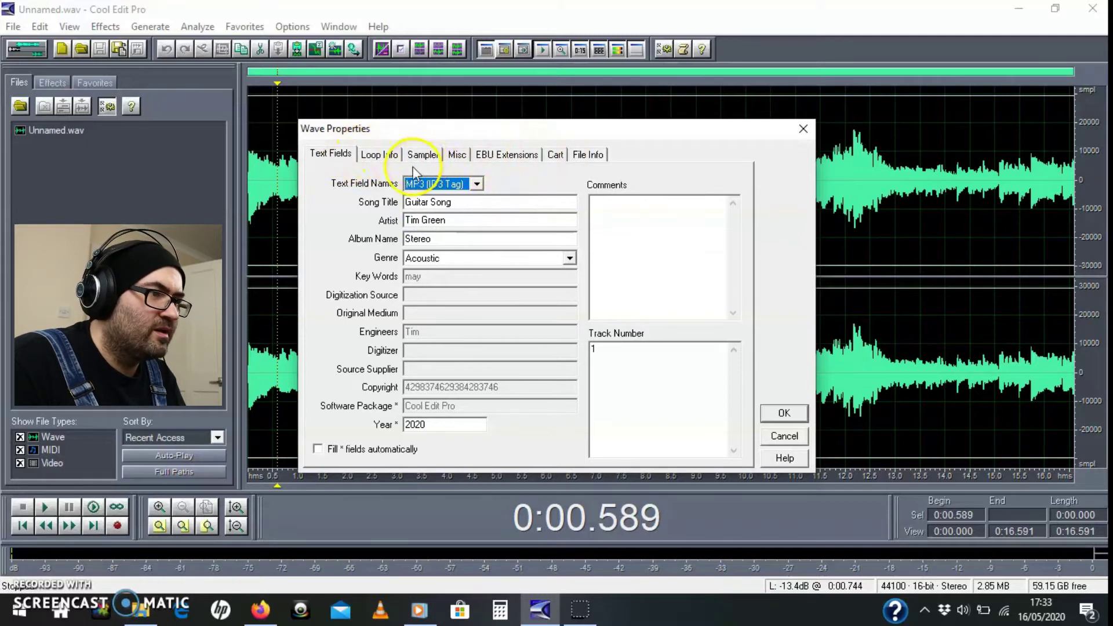
Step: Review the Loop Info, Sampler, Misc, EBU Extensions, Cart and File Info tabs, then confirm with OK
{"action": "left_click", "coordinate": [373, 153]}
{"action": "left_click", "coordinate": [426, 154]}
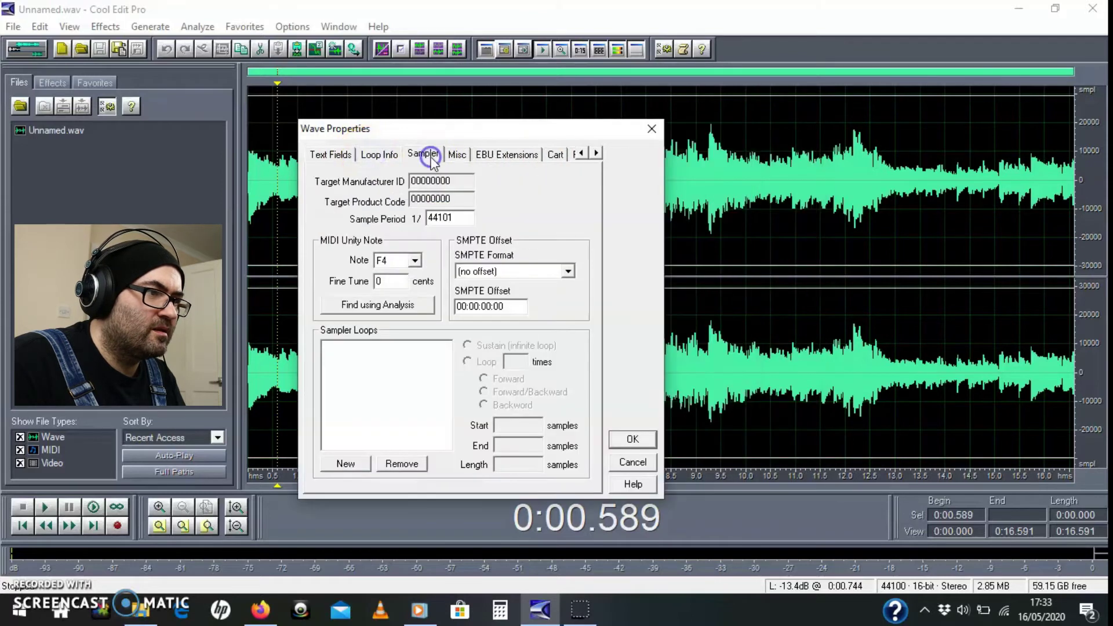
{"action": "left_click", "coordinate": [464, 155]}
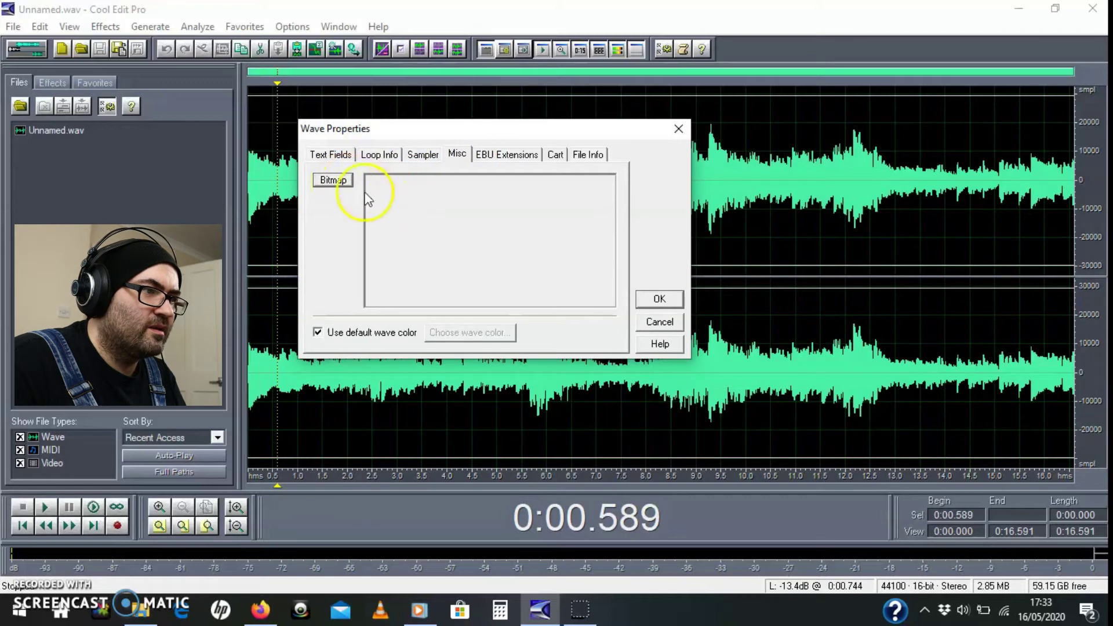
{"action": "left_click", "coordinate": [444, 231]}
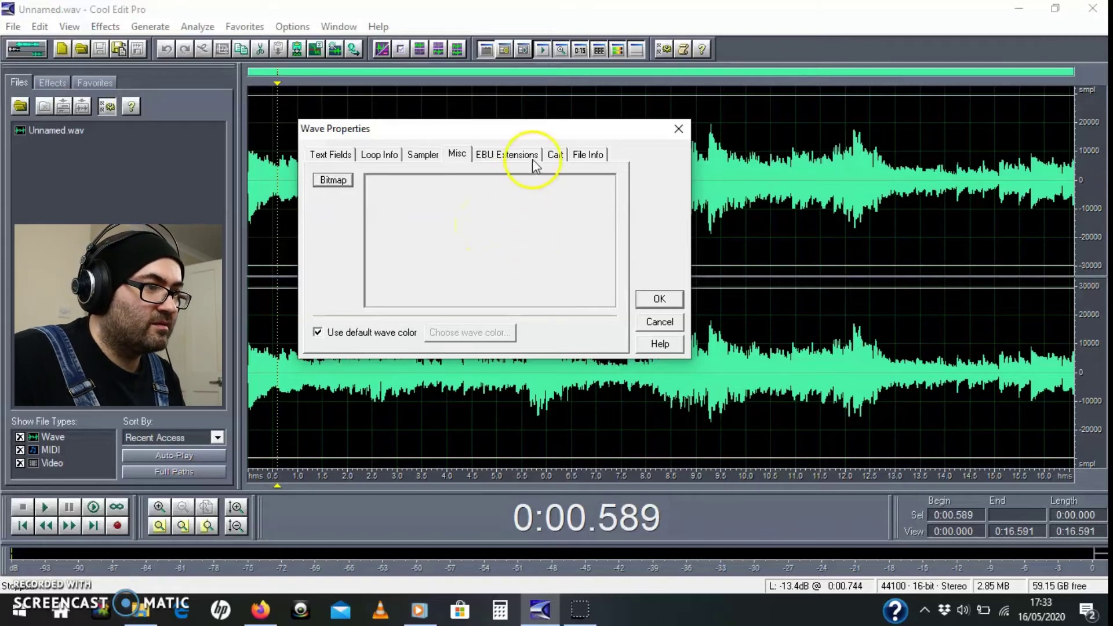
{"action": "left_click", "coordinate": [511, 154]}
{"action": "left_click", "coordinate": [554, 155]}
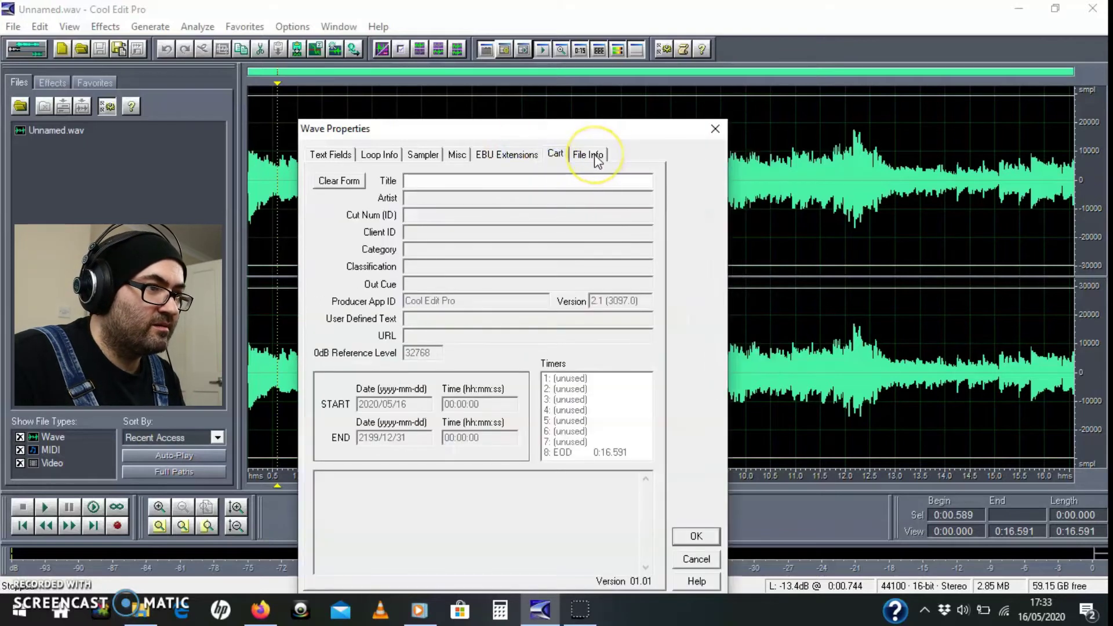
{"action": "left_click", "coordinate": [588, 154]}
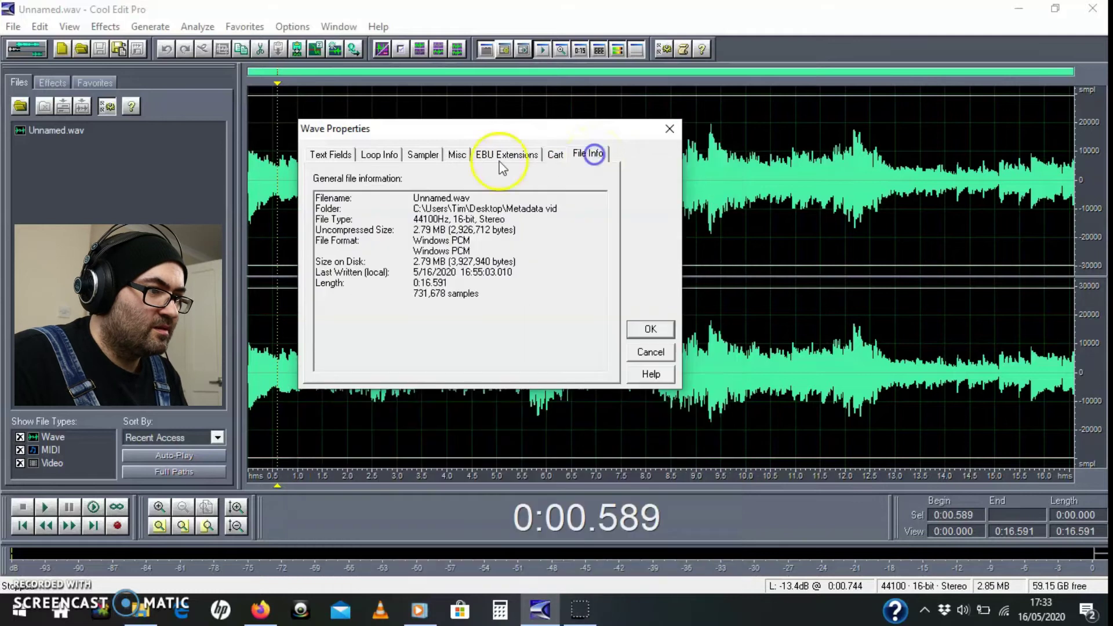
{"action": "left_click", "coordinate": [329, 154]}
{"action": "left_click", "coordinate": [782, 414]}
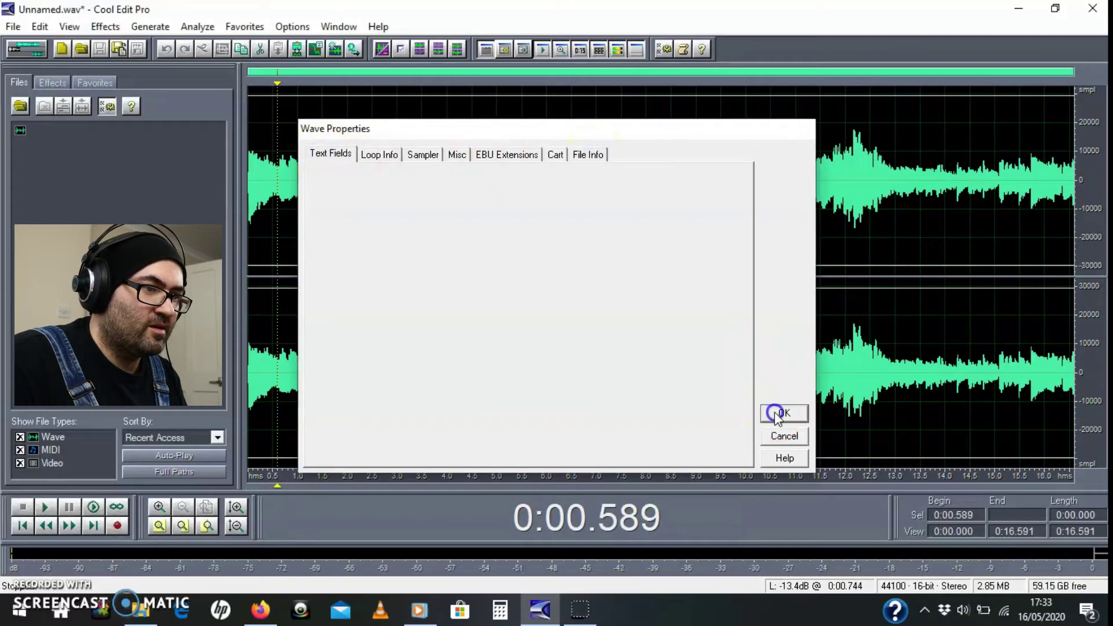
Step: Save As 'Guitar Song.wav' with the Windows PCM (*.wav) type in Metadata vid
{"action": "left_click", "coordinate": [12, 26]}
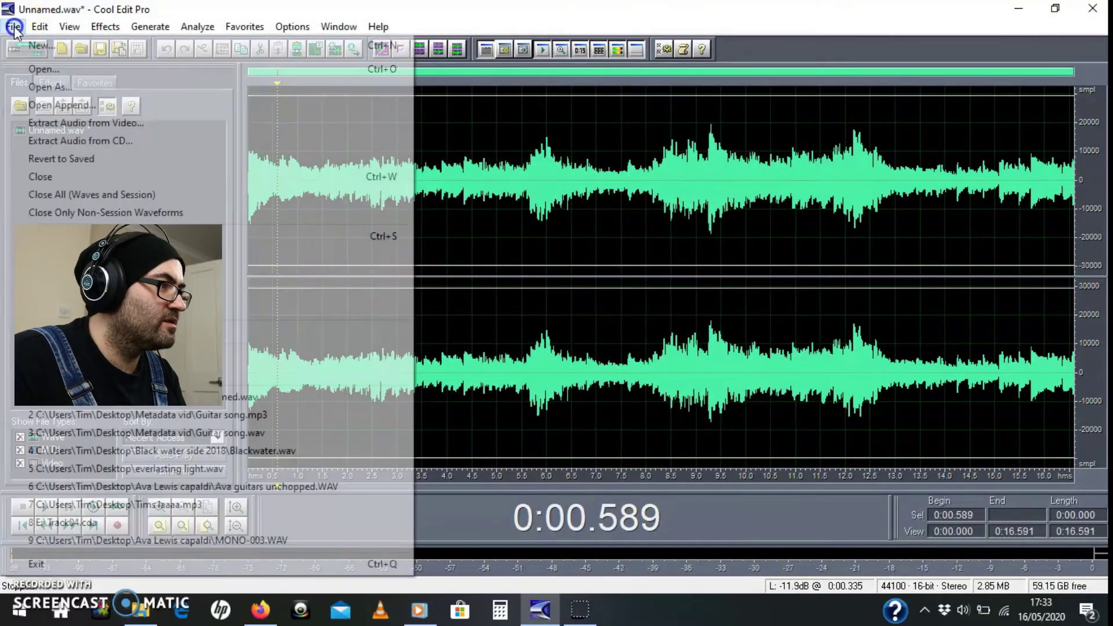
{"action": "left_click", "coordinate": [151, 254]}
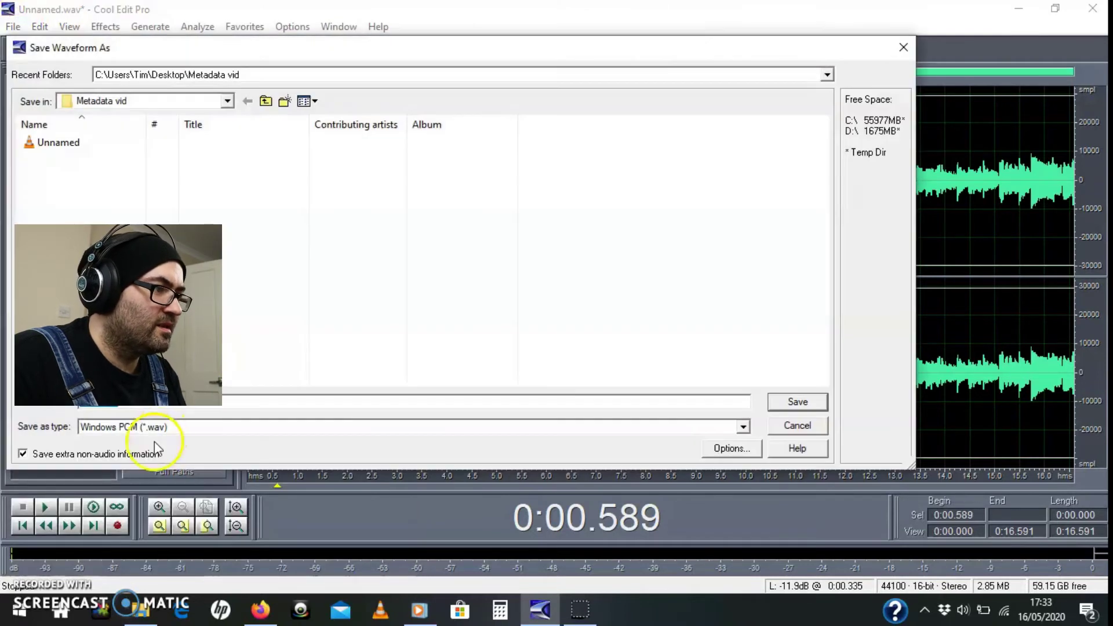
{"action": "left_click", "coordinate": [153, 428]}
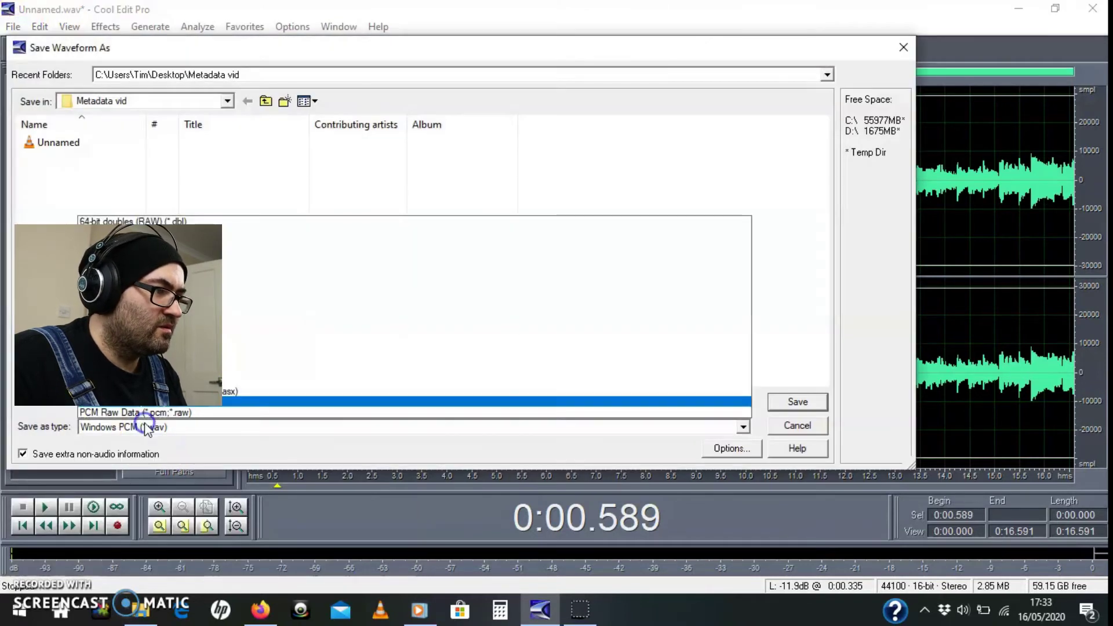
{"action": "left_click", "coordinate": [139, 404]}
{"action": "left_click", "coordinate": [162, 406]}
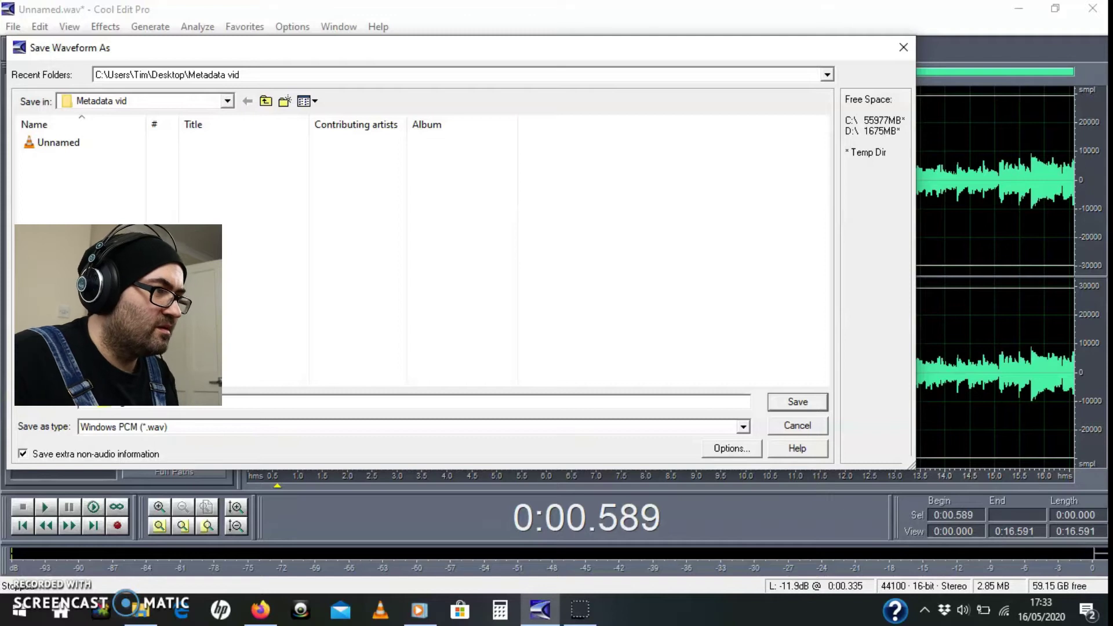
{"action": "left_click", "coordinate": [800, 402]}
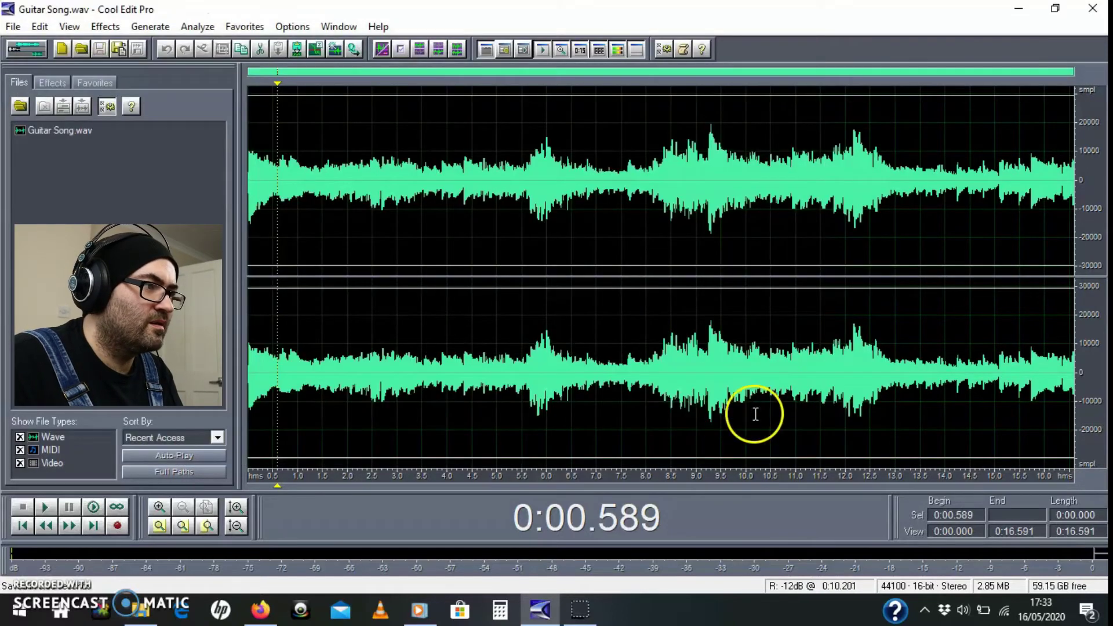
Step: Pick mp3PRO (FhG) as the Save As type and keep 320 Kbps CBR in its encoder options
{"action": "left_click", "coordinate": [13, 26]}
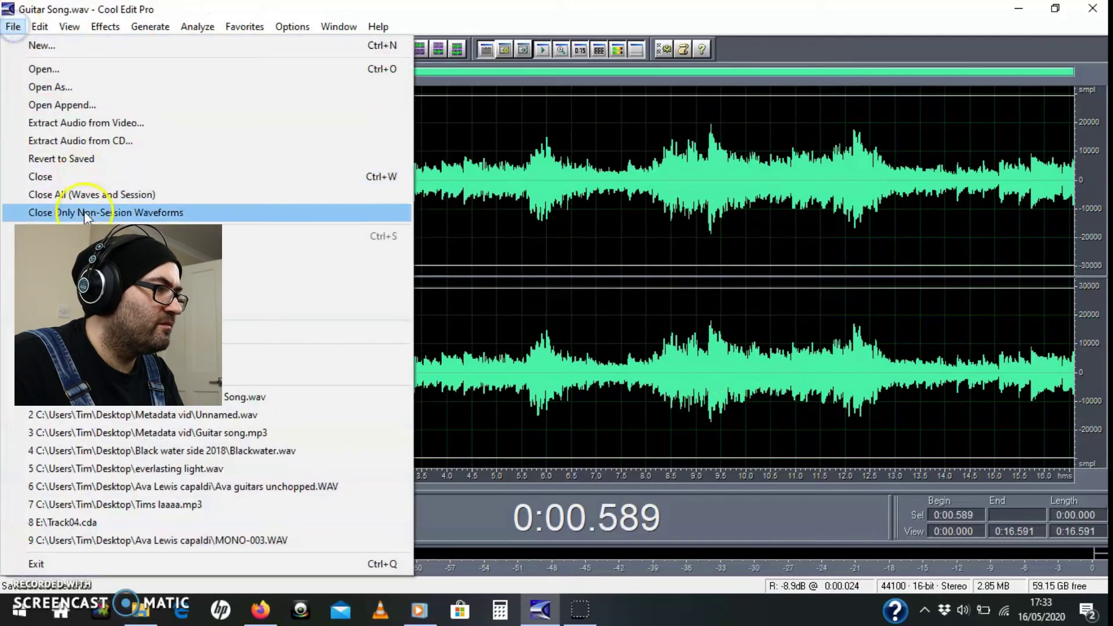
{"action": "left_click", "coordinate": [87, 254]}
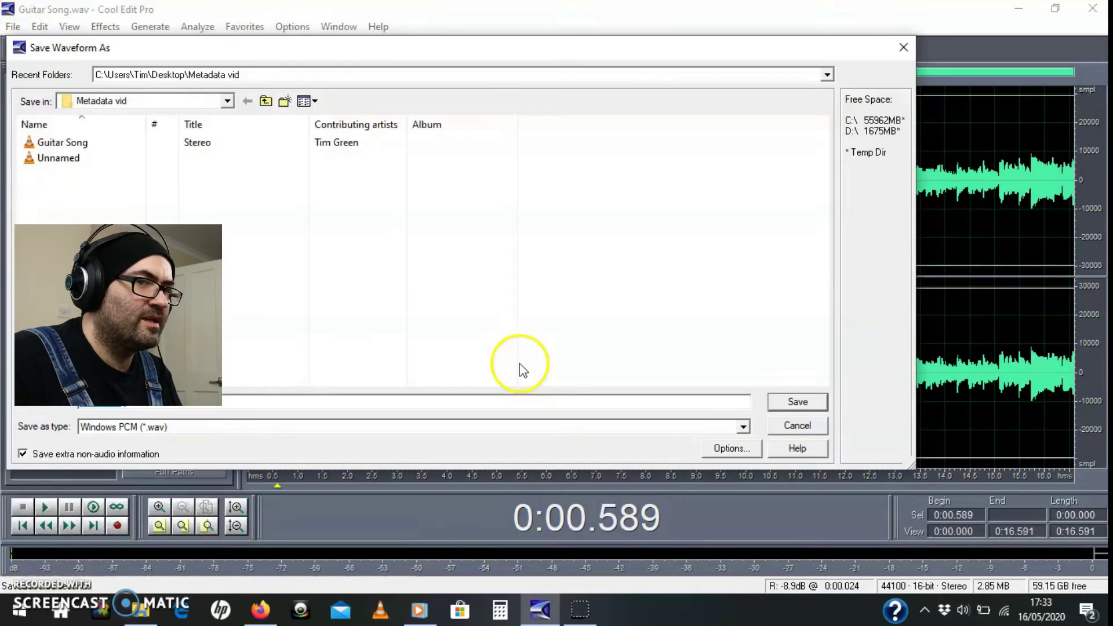
{"action": "left_click", "coordinate": [124, 428]}
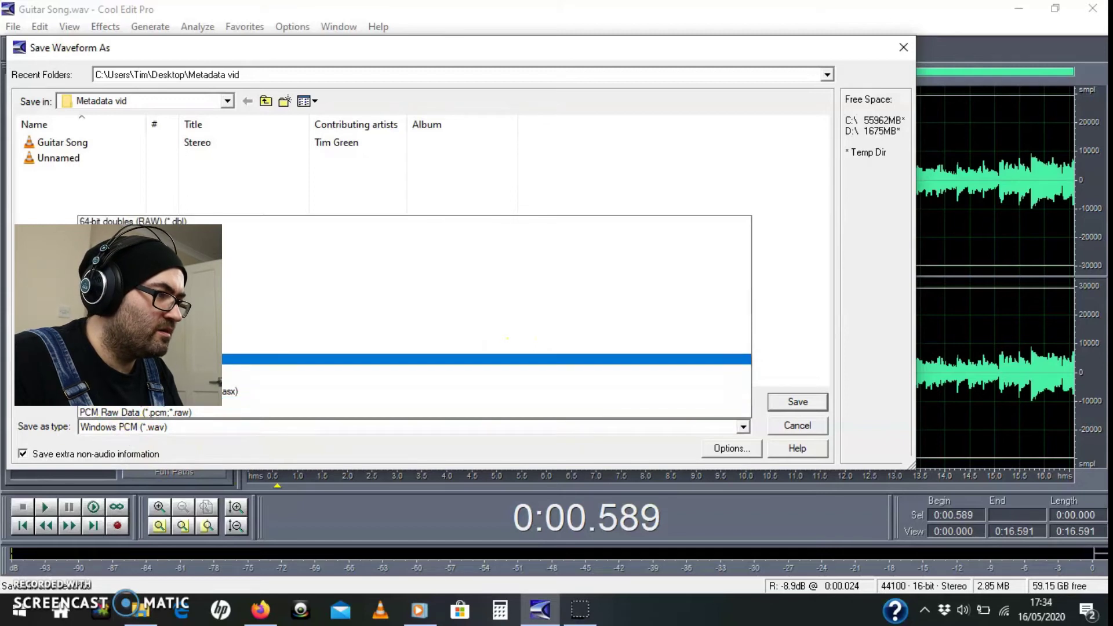
{"action": "left_click", "coordinate": [134, 359]}
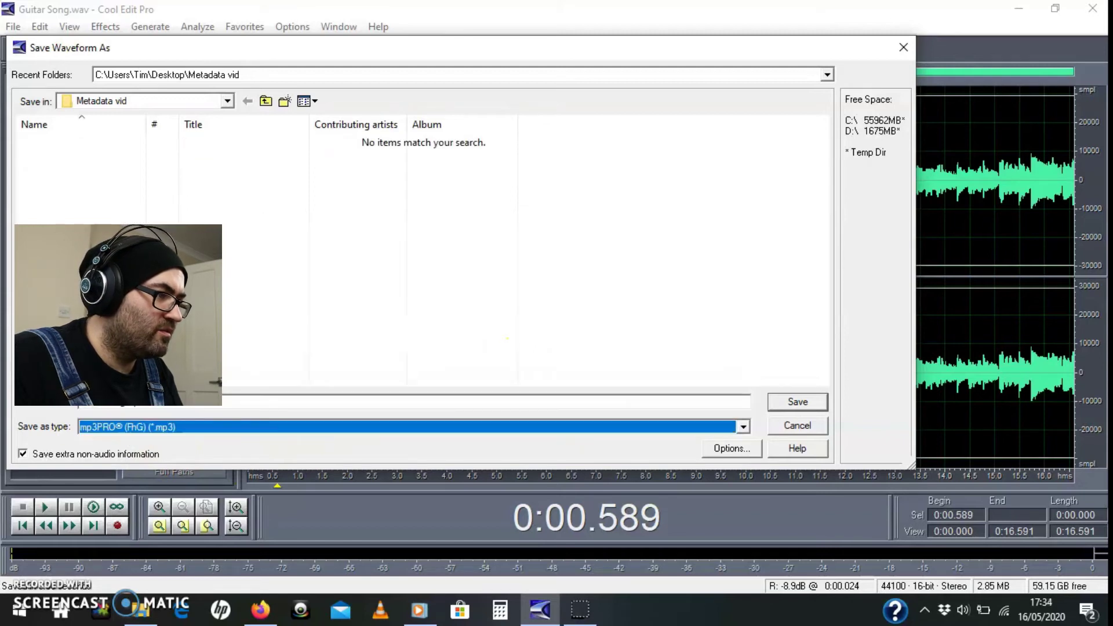
{"action": "left_click", "coordinate": [719, 449]}
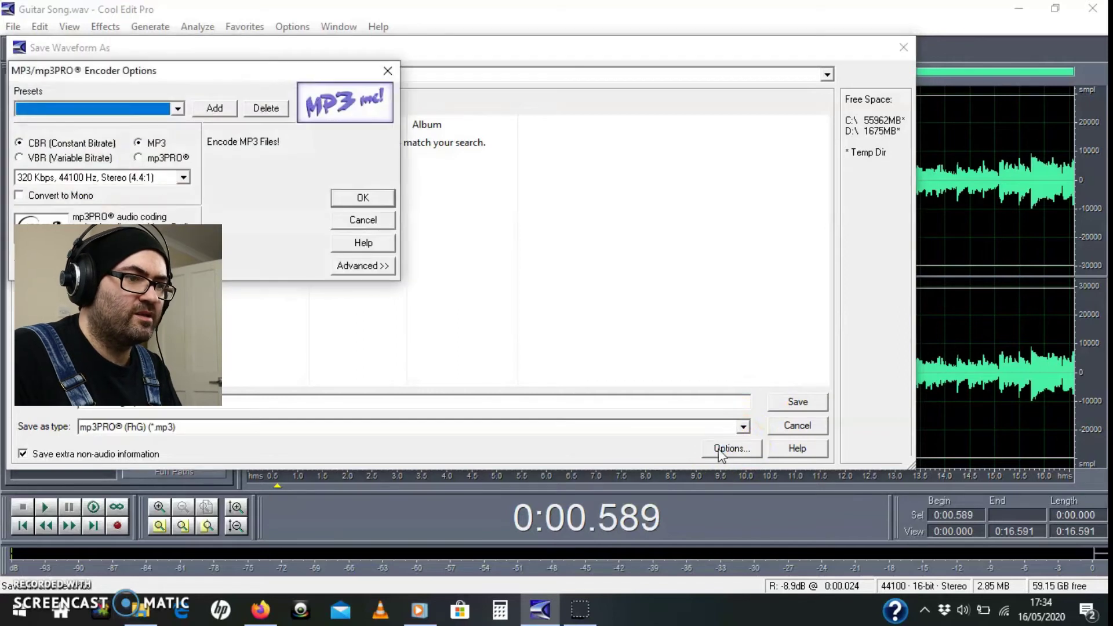
{"action": "left_click", "coordinate": [84, 181]}
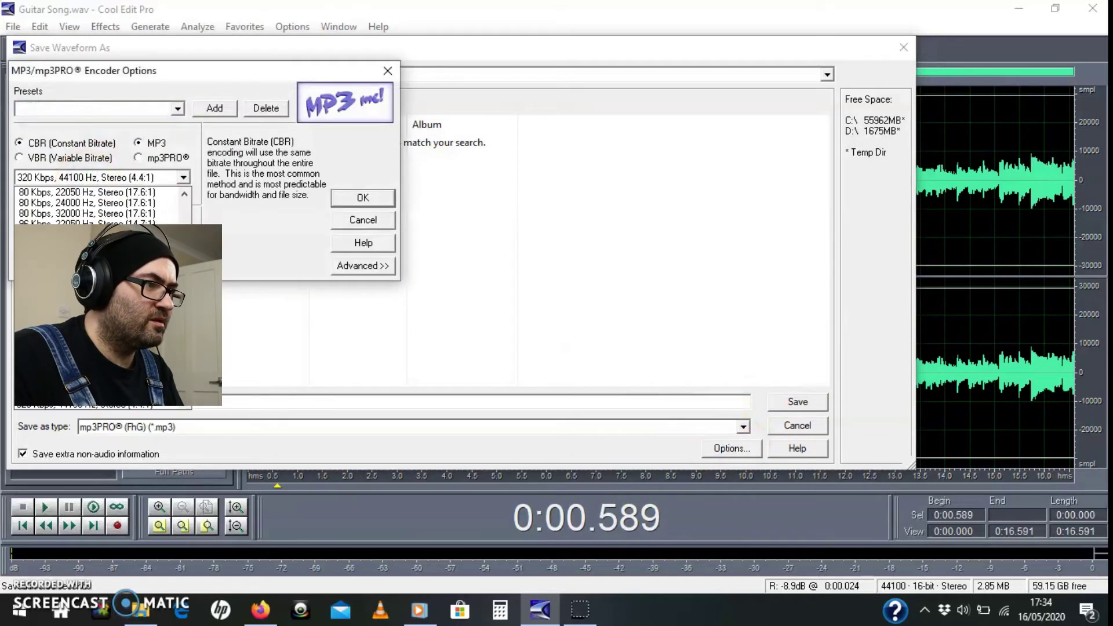
{"action": "scroll", "coordinate": [87, 196], "scroll_direction": "down", "scroll_amount": 1}
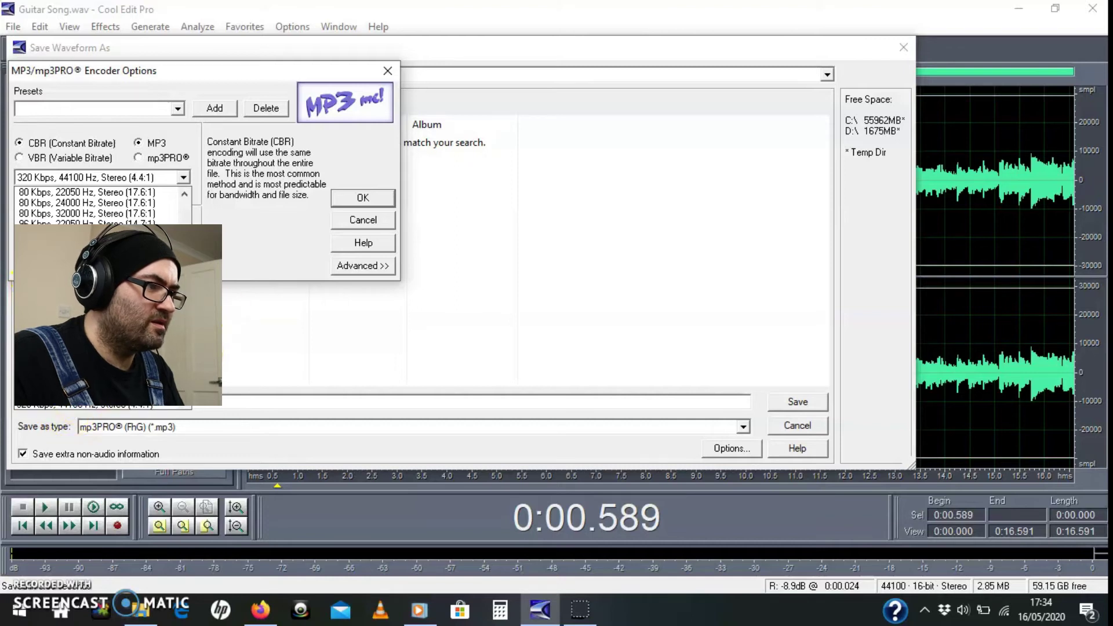
{"action": "left_click", "coordinate": [350, 199]}
{"action": "left_click", "coordinate": [350, 199]}
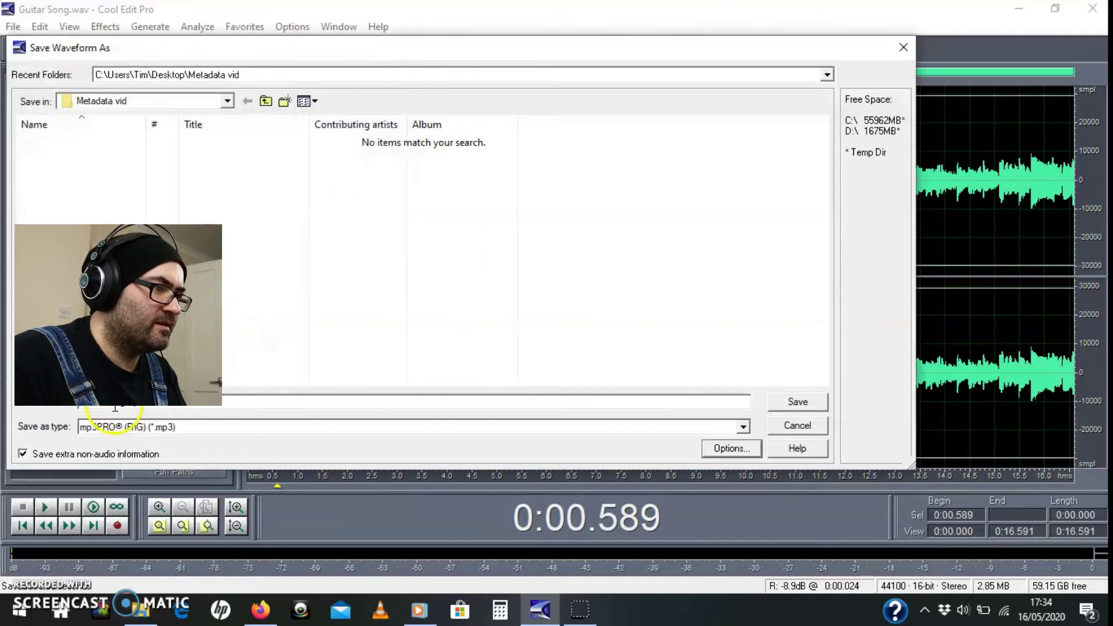
Step: Save 'Guitar Song.mp3' and accept the Saving to Lower Fidelity Format warning
{"action": "left_click", "coordinate": [794, 402]}
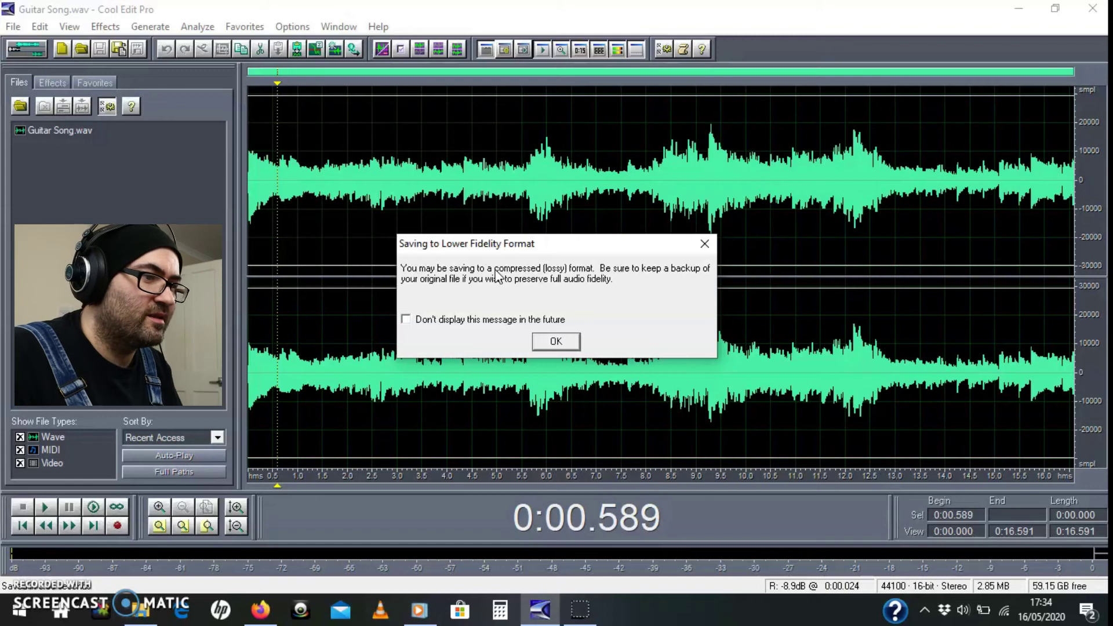
{"action": "left_click", "coordinate": [550, 345]}
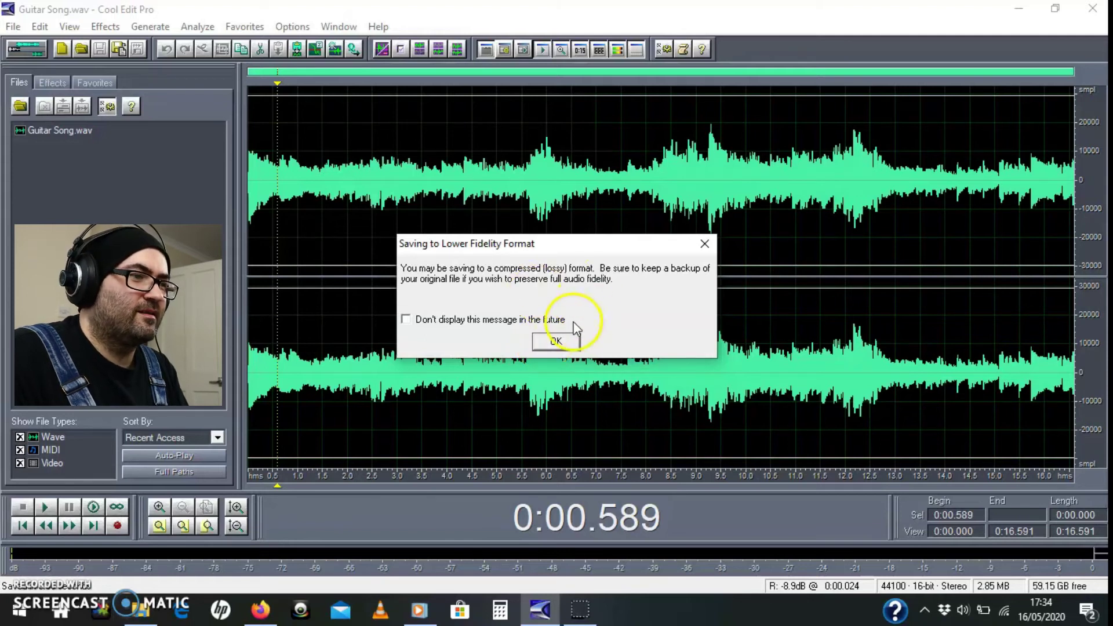
{"action": "left_click", "coordinate": [563, 344]}
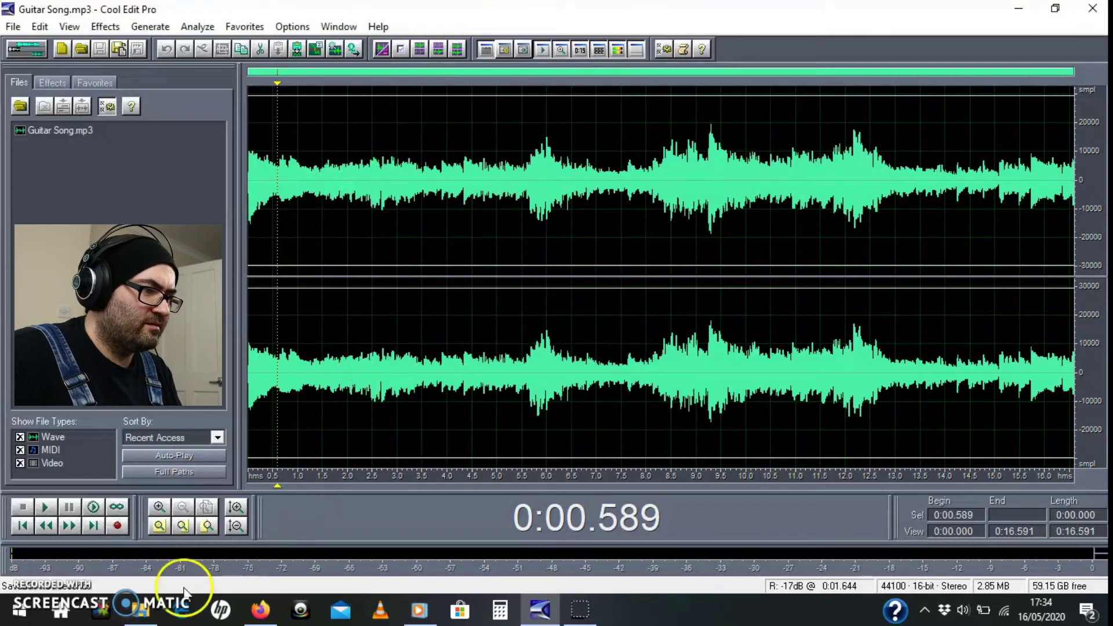
Step: Open the Metadata vid folder in File Explorer and set the Guitar Song MP3's track number to 1
{"action": "left_click", "coordinate": [139, 609]}
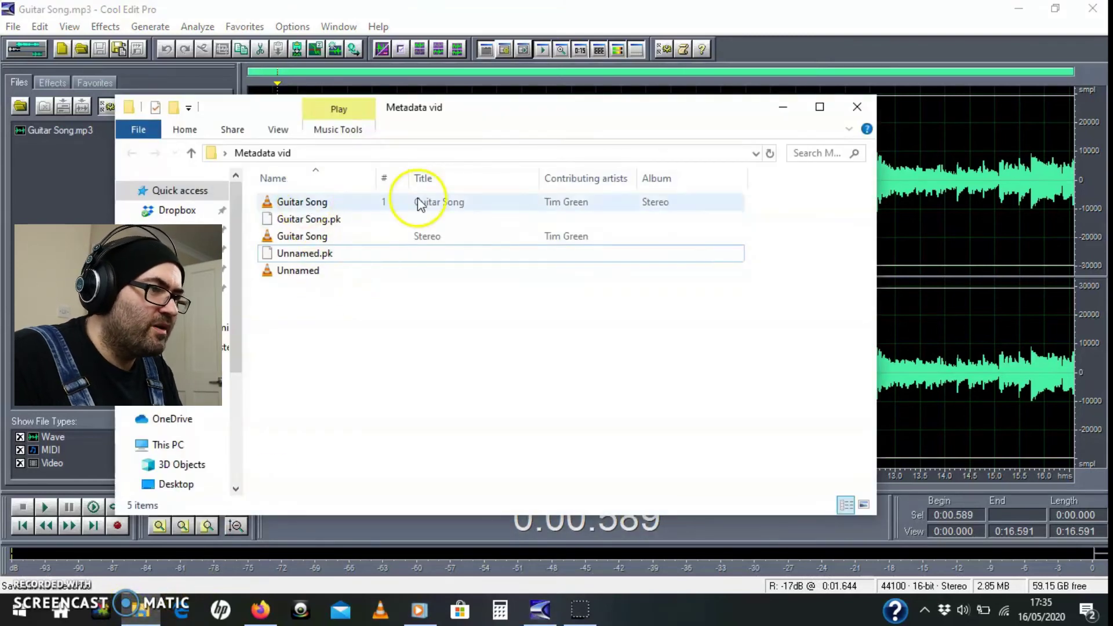
{"action": "left_click", "coordinate": [439, 203]}
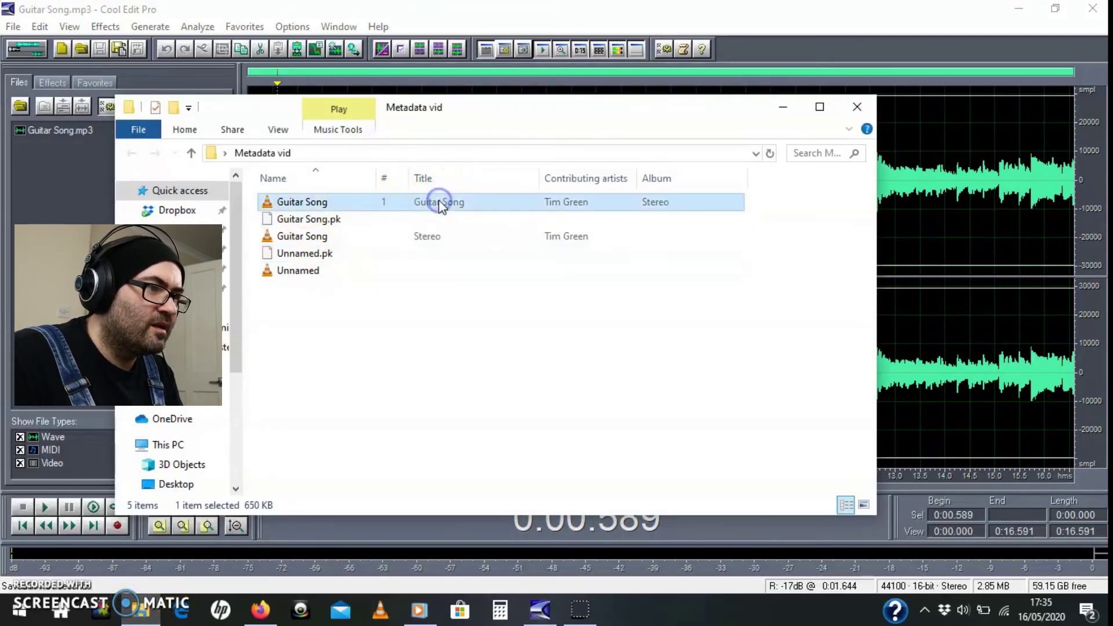
{"action": "type", "text": "1"}
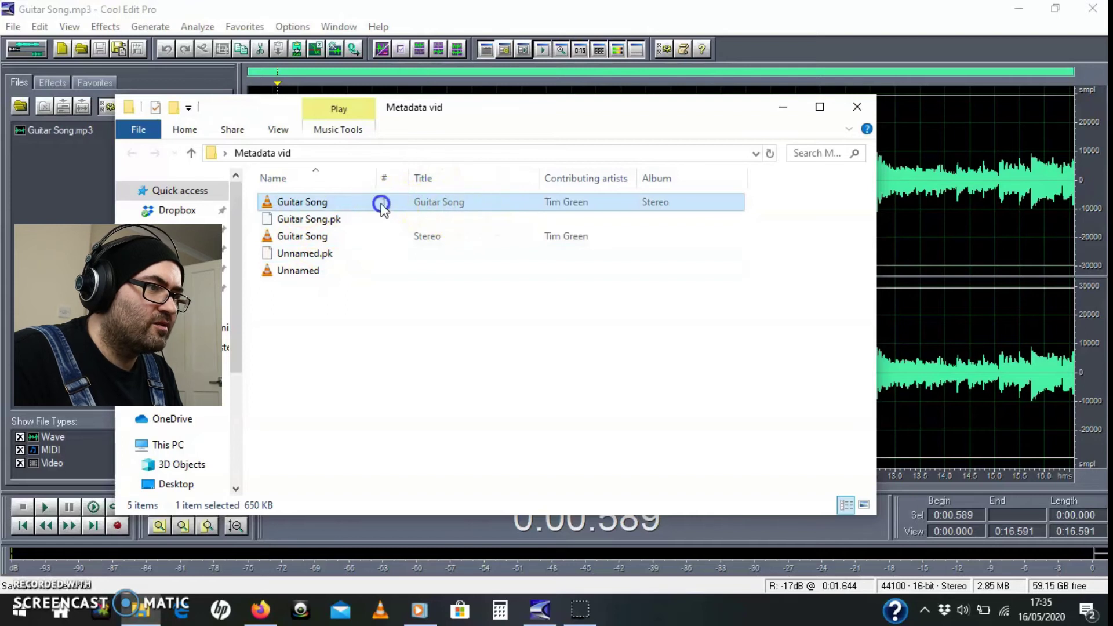
{"action": "key", "text": "Tab"}
{"action": "key", "text": "Return"}
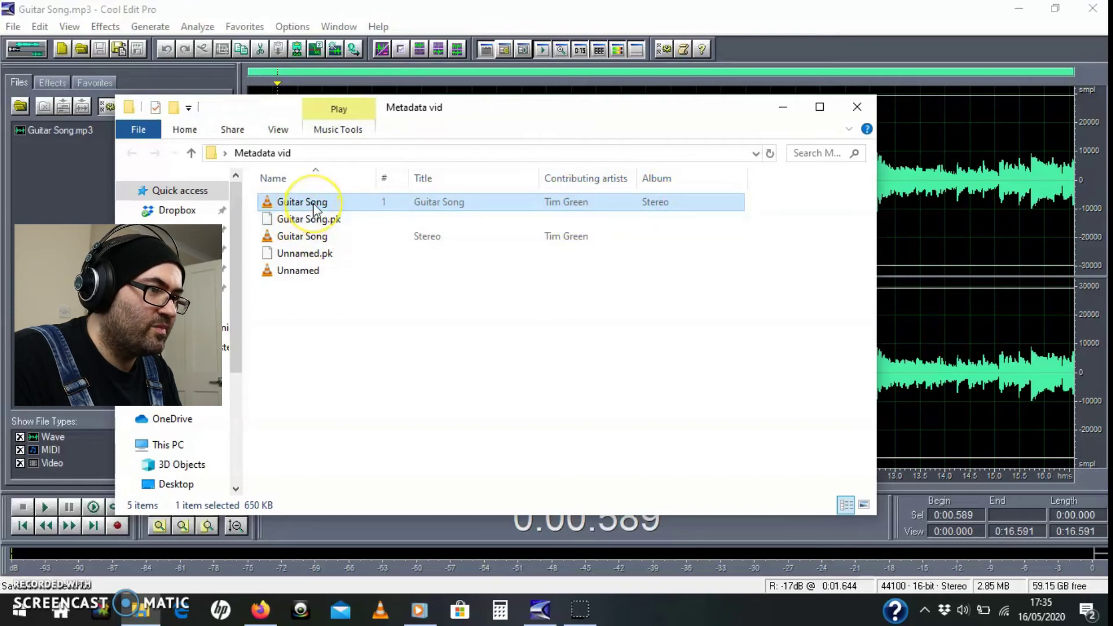
Step: Select the WAV Guitar Song to compare its tags with the MP3
{"action": "left_click", "coordinate": [298, 237]}
{"action": "left_click", "coordinate": [435, 241]}
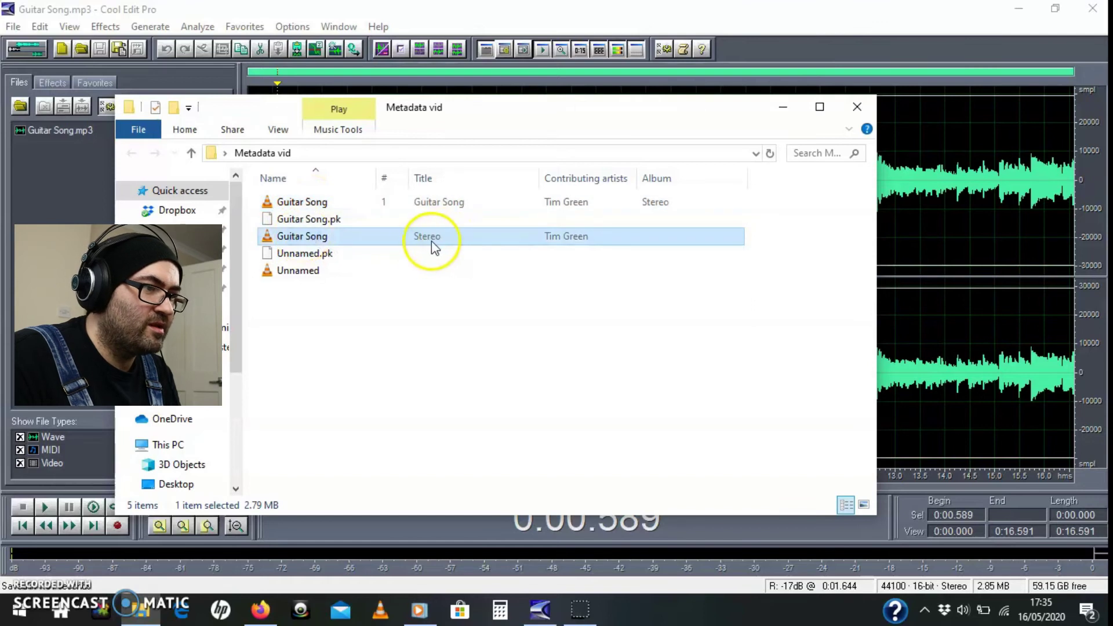
{"action": "left_click", "coordinate": [567, 239]}
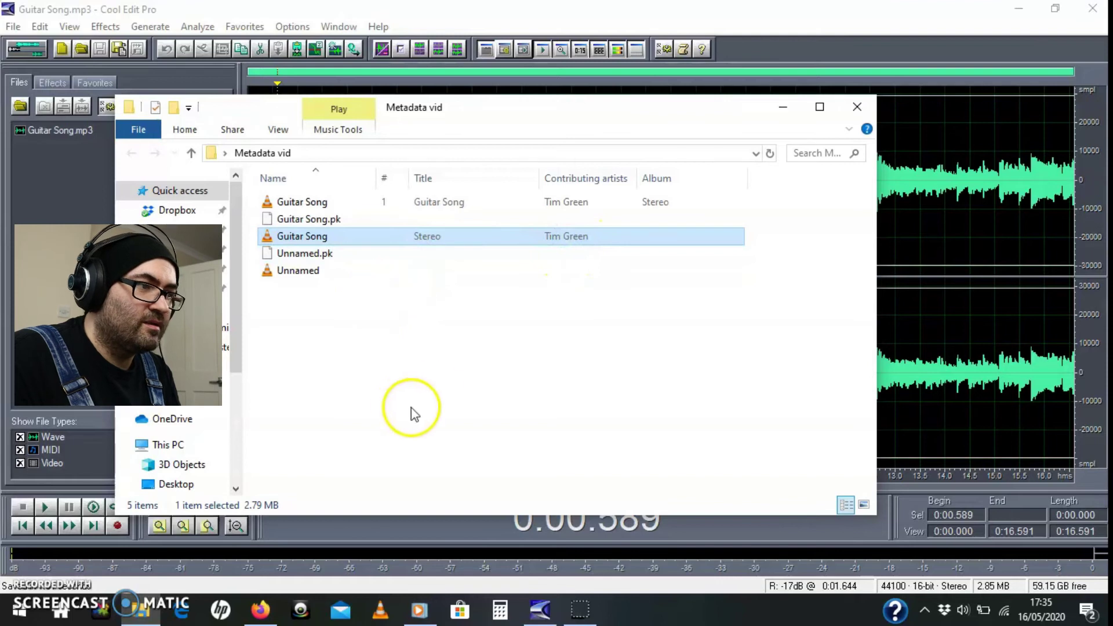
Step: Add Guitar Song.mp3 from the Metadata vid folder to Windows Media Player's play list
{"action": "left_click", "coordinate": [413, 615]}
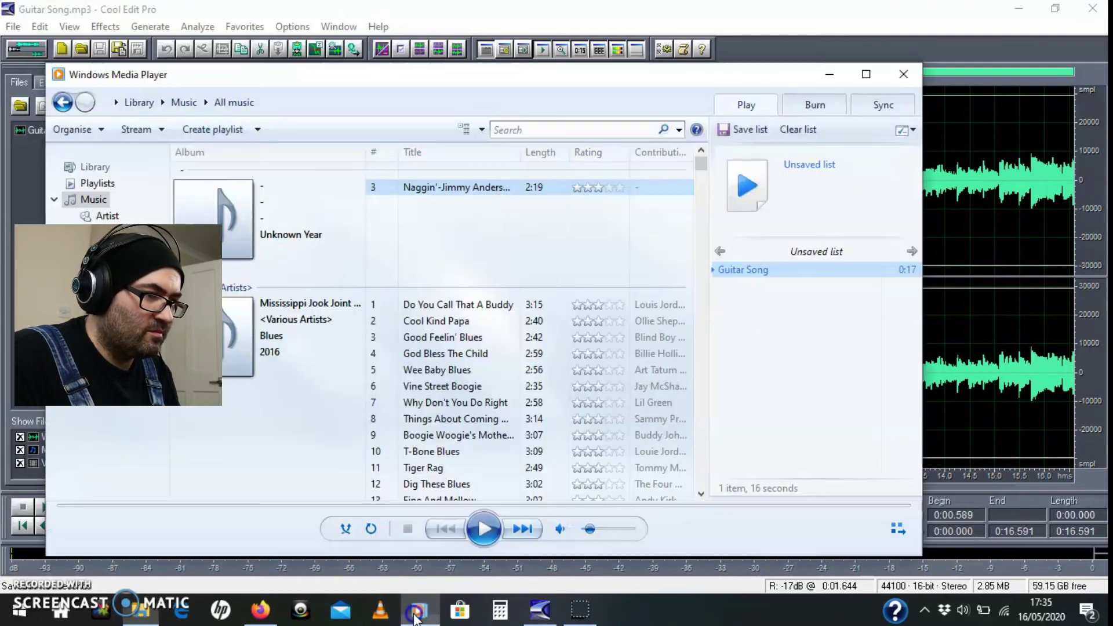
{"action": "left_click_drag", "start_coordinate": [418, 80], "coordinate": [459, 160]}
{"action": "left_click", "coordinate": [457, 105]}
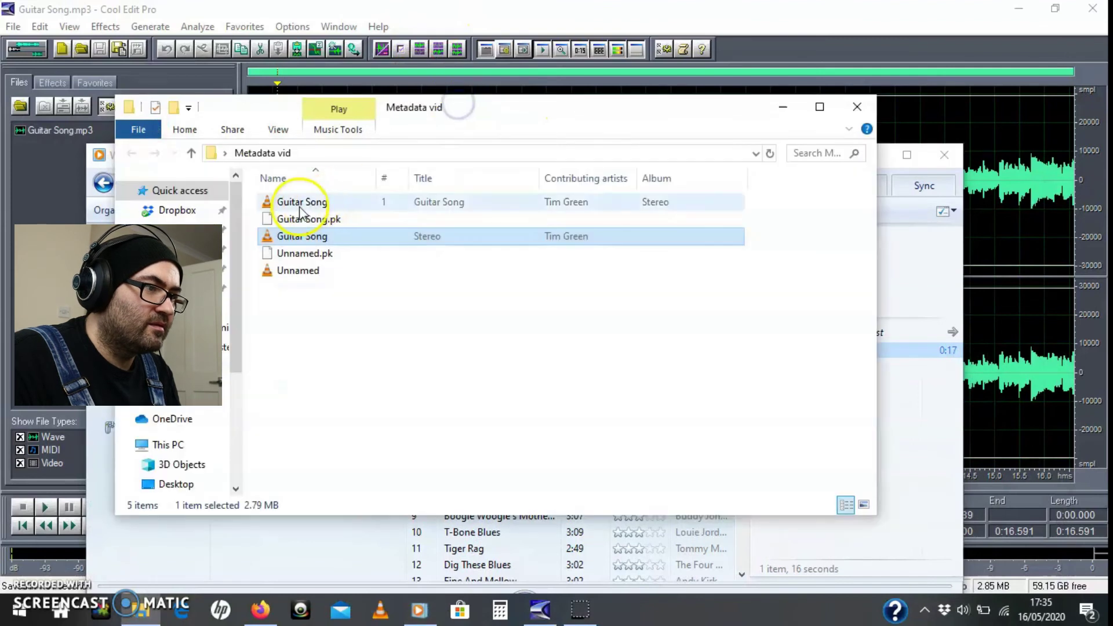
{"action": "left_click_drag", "start_coordinate": [289, 204], "coordinate": [885, 162]}
{"action": "left_click", "coordinate": [898, 554]}
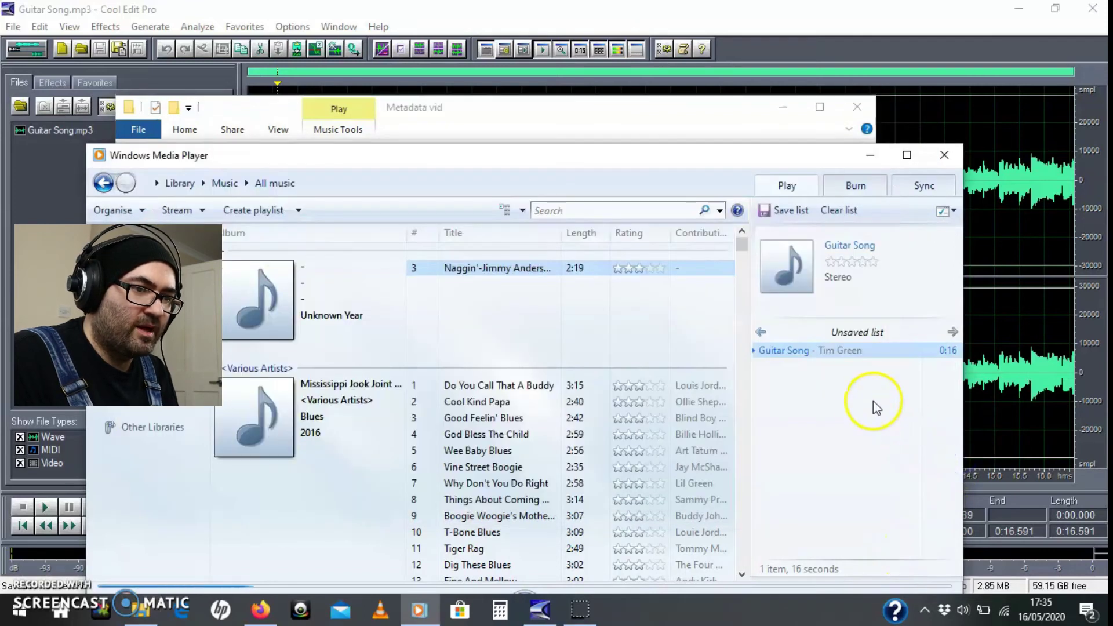
{"action": "right_click", "coordinate": [784, 353]}
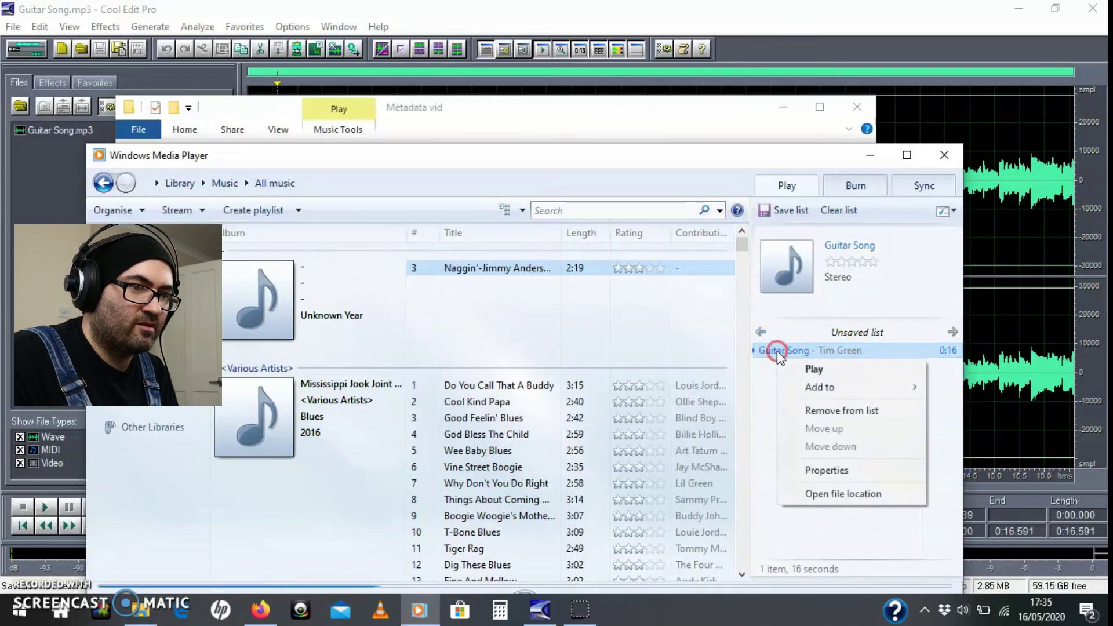
Step: Check the Guitar Song MP3's properties: 320 Kbps, tags Guitar Song, Stereo, Acoustic, and not protected
{"action": "left_click", "coordinate": [827, 471]}
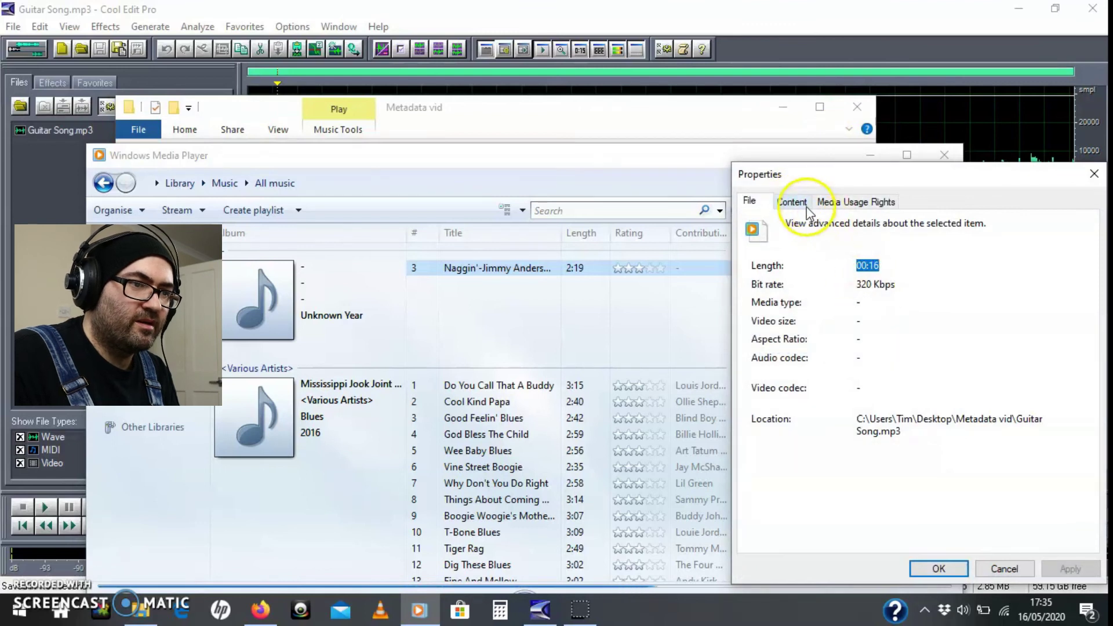
{"action": "left_click", "coordinate": [792, 201]}
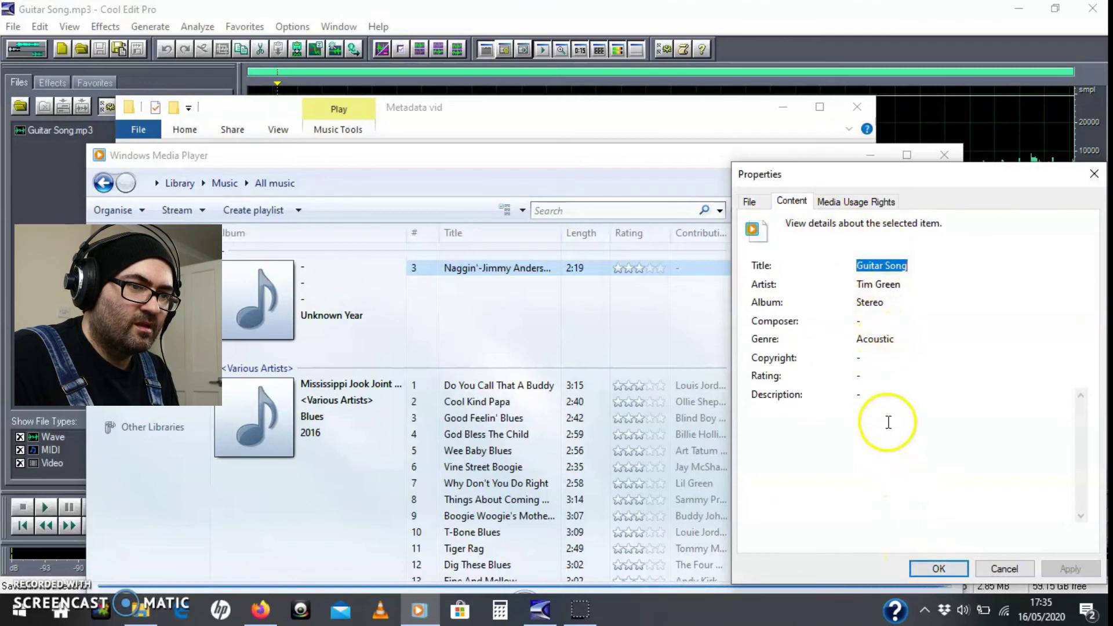
{"action": "left_click", "coordinate": [837, 201]}
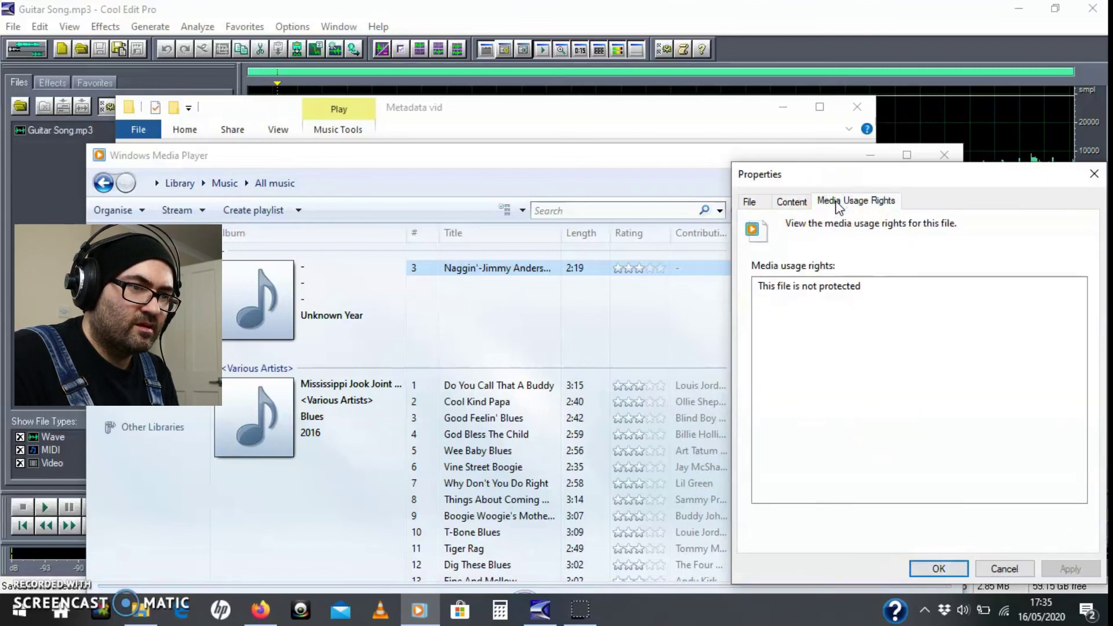